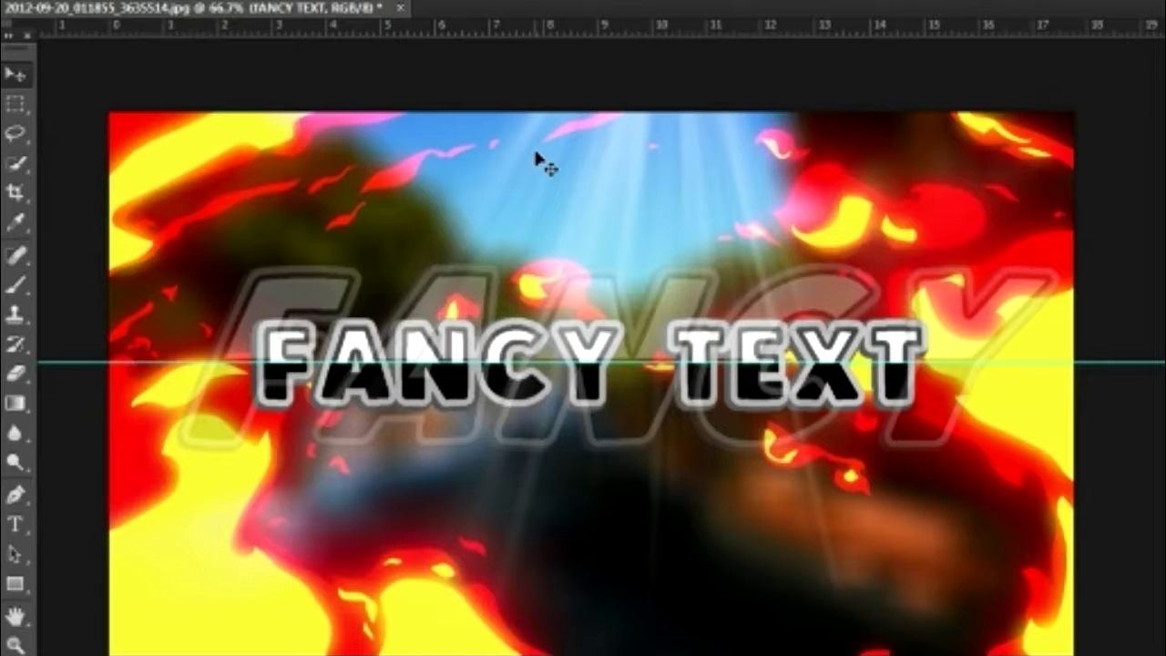
Start a new document with Ctrl+N and select its Name field.
key(alt+e)
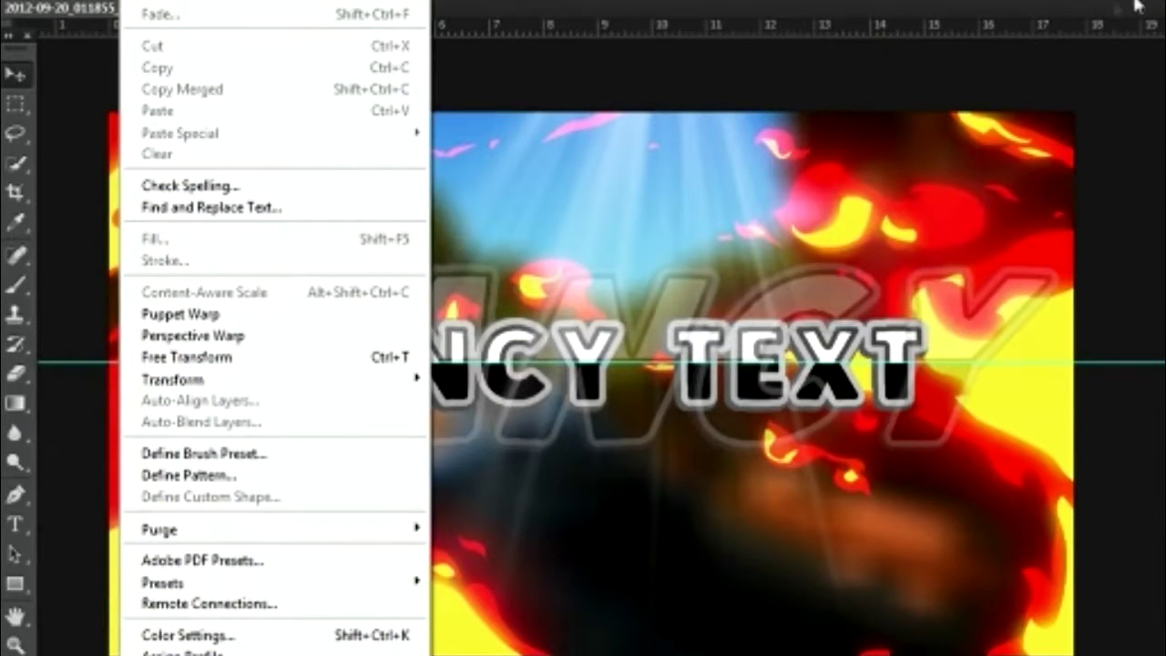
key(Escape)
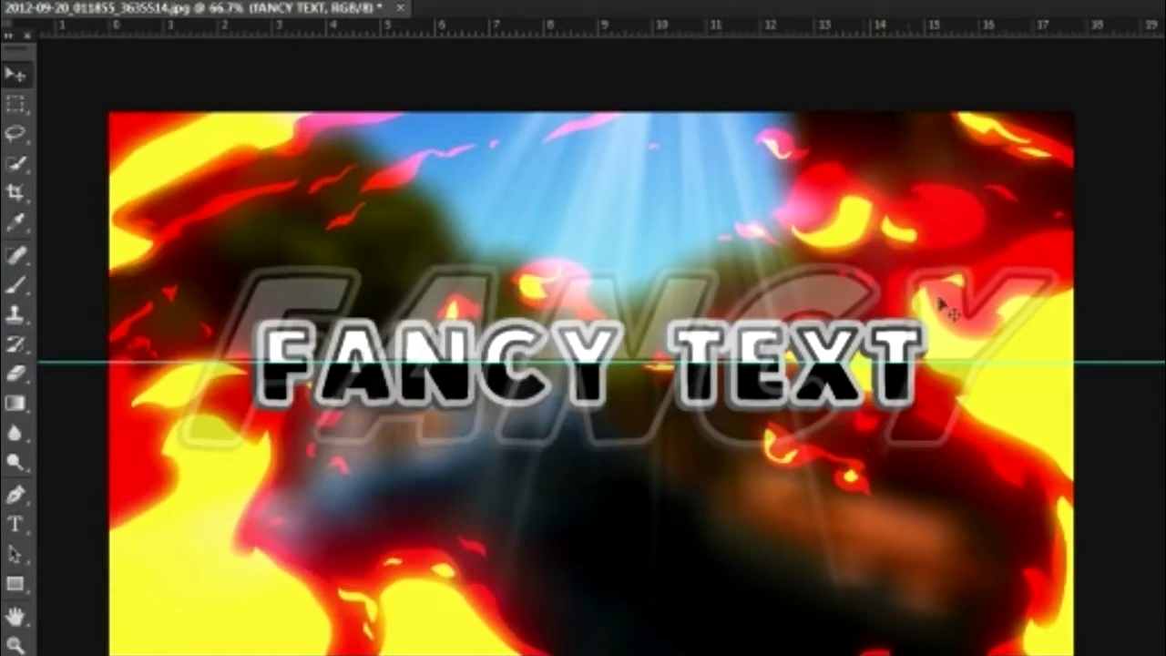
key(ctrl+n)
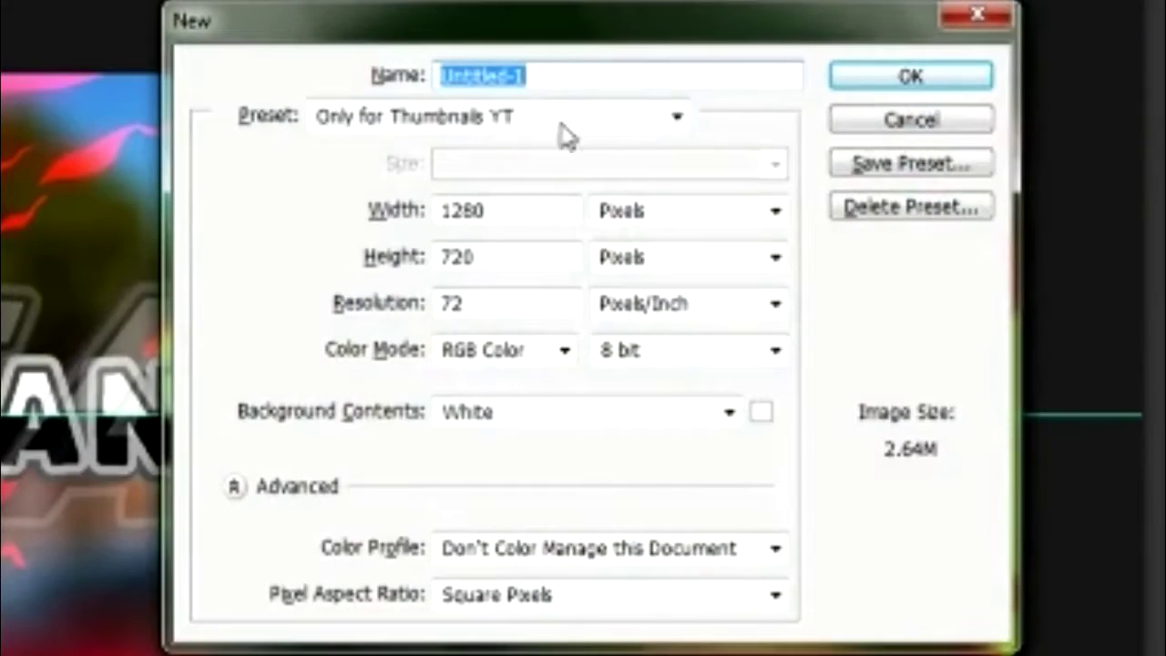
click(560, 73)
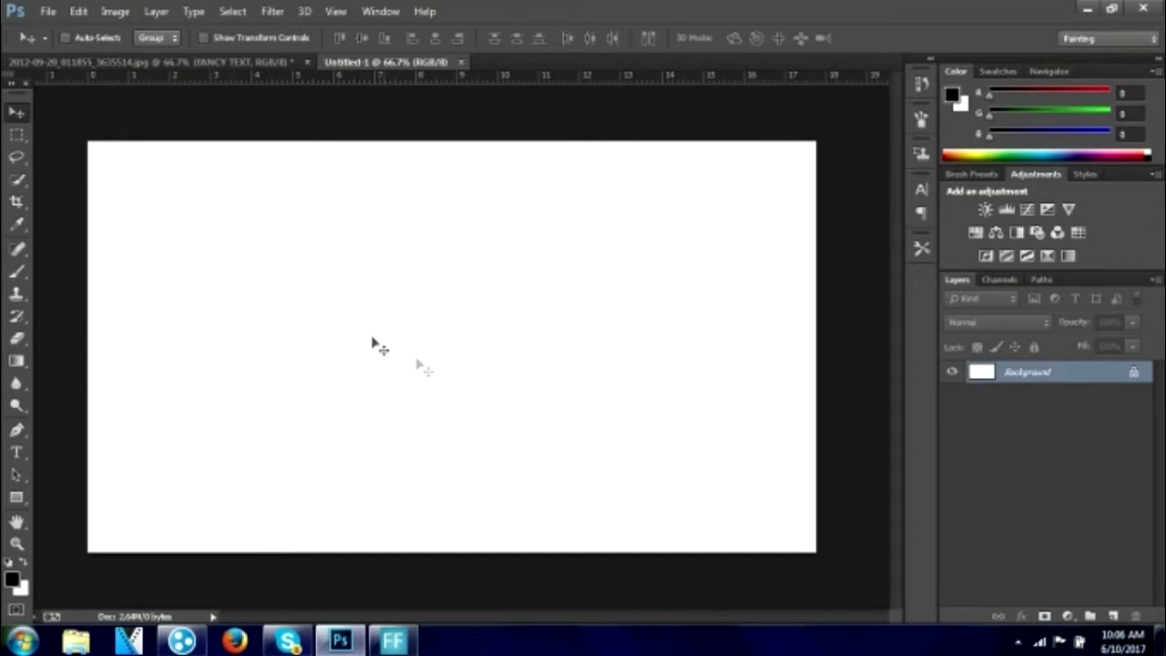
Type FANCY as a text layer on the blank canvas.
click(16, 453)
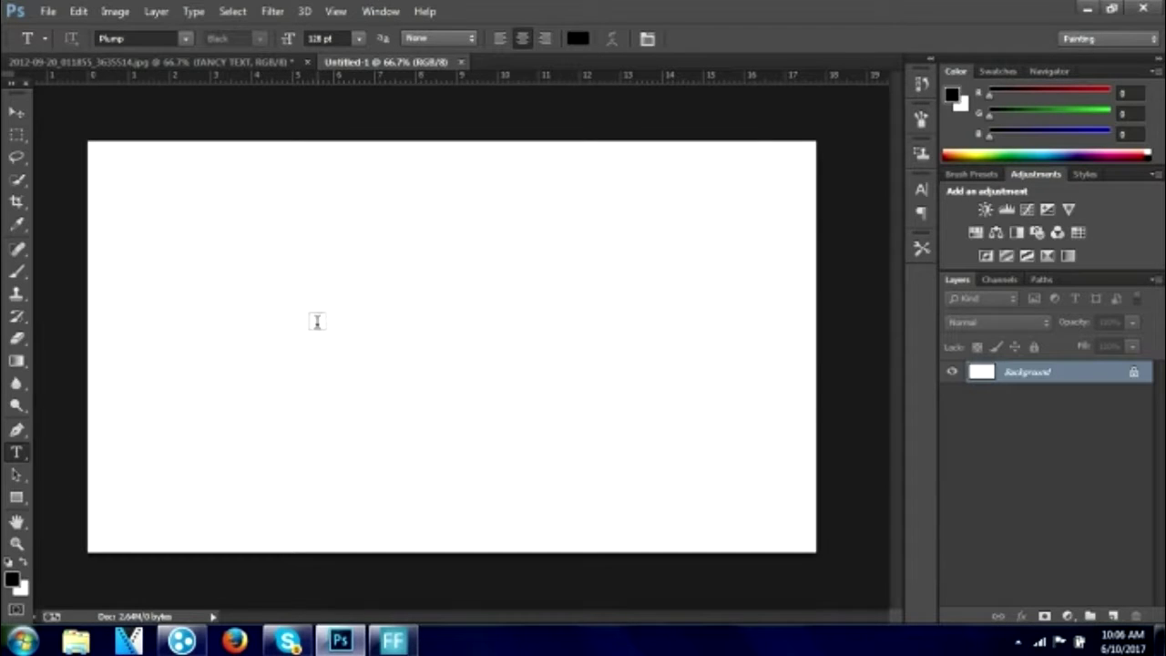
click(315, 323)
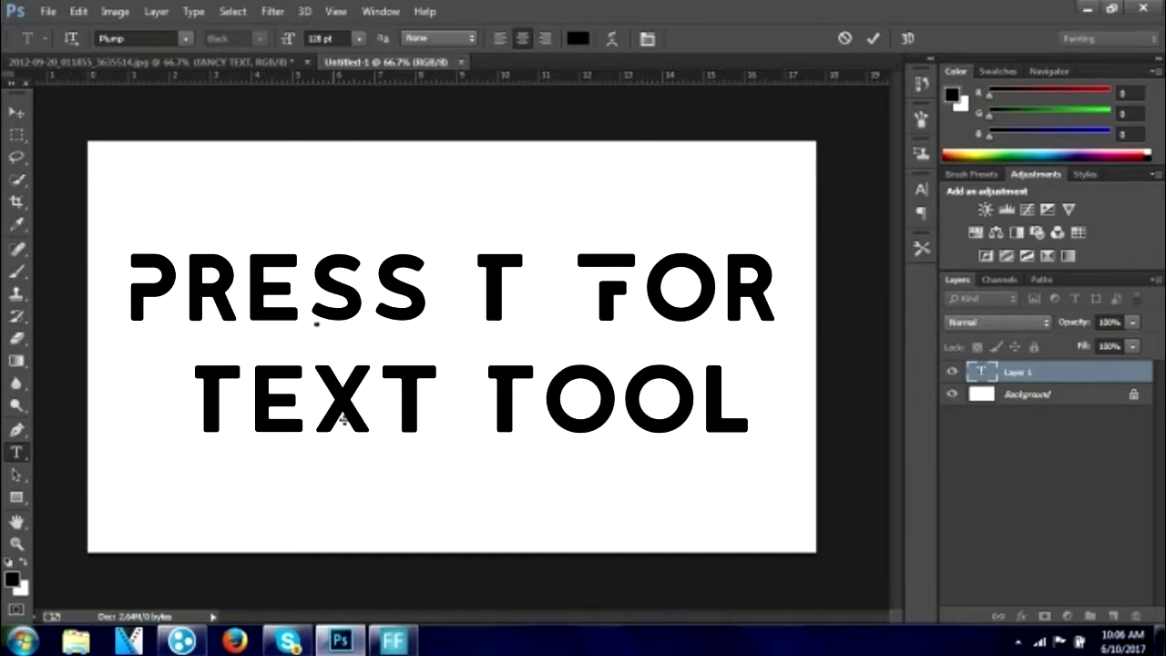
text(FANCY)
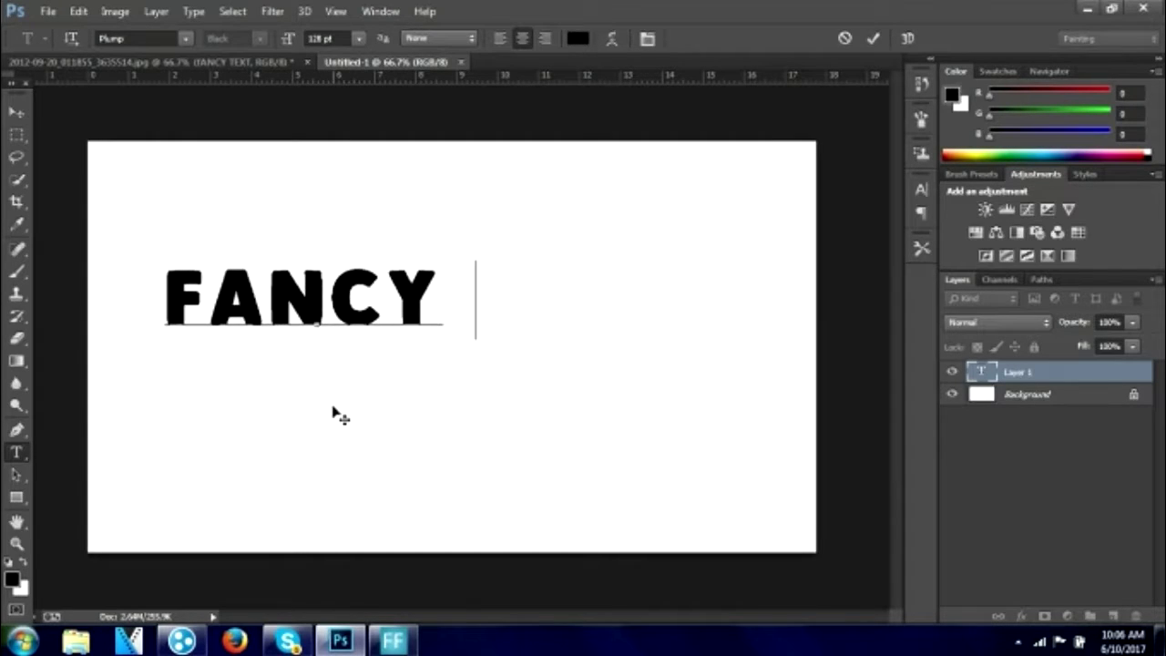
key(BackSpace)
key(ctrl+Return)
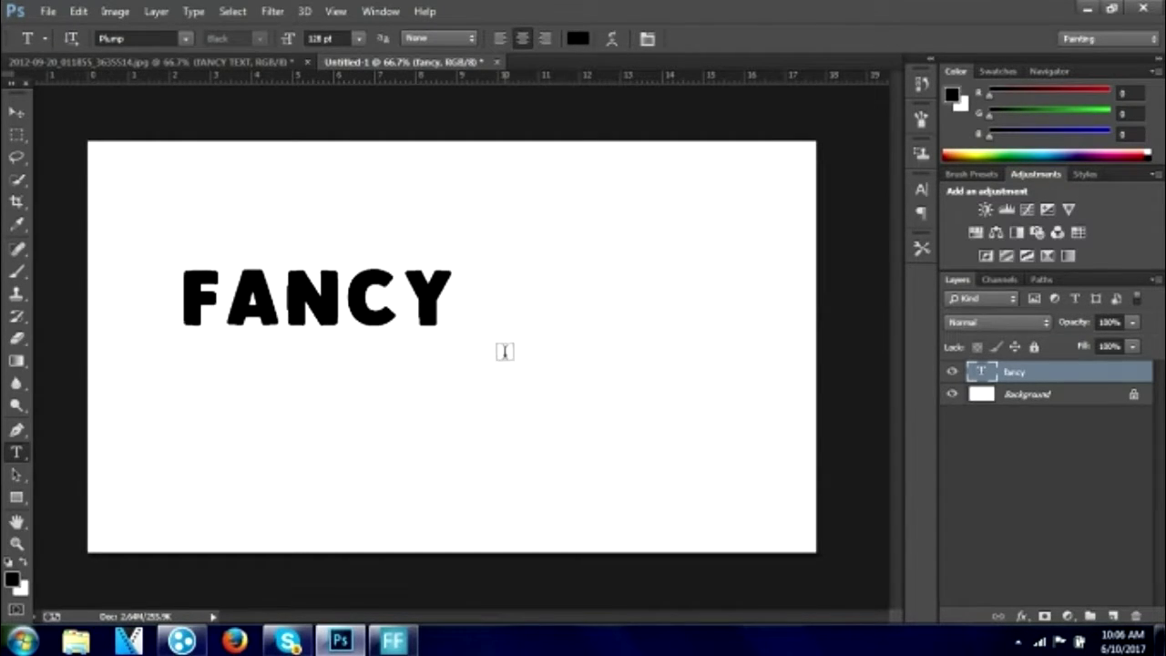
Add a second text layer reading TEXT below FANCY, shifted right.
click(452, 413)
text(TEXT)
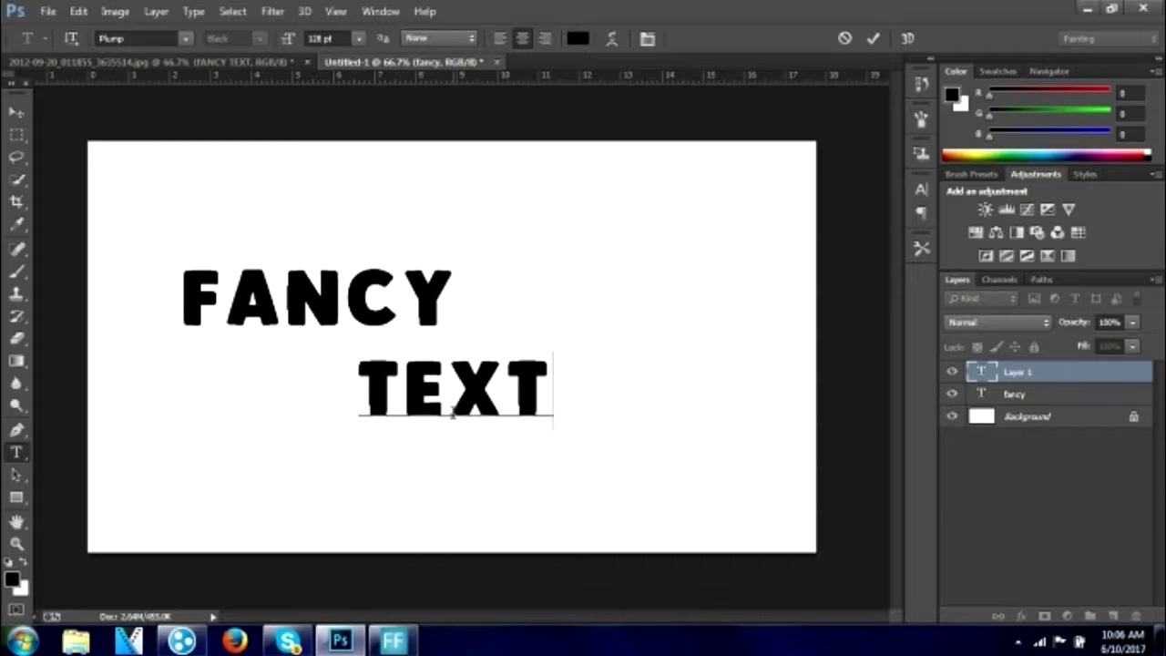
mouse_move(656, 469)
mouse_down()
mouse_move(780, 469)
mouse_move(751, 467)
mouse_up()
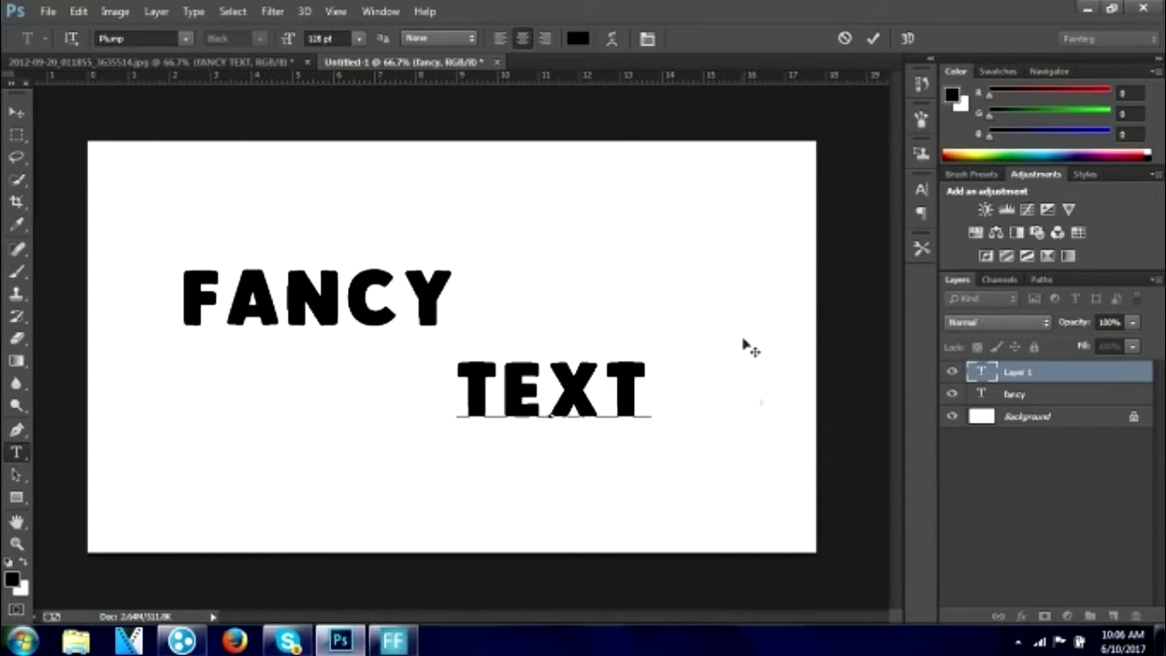
key(ctrl+Return)
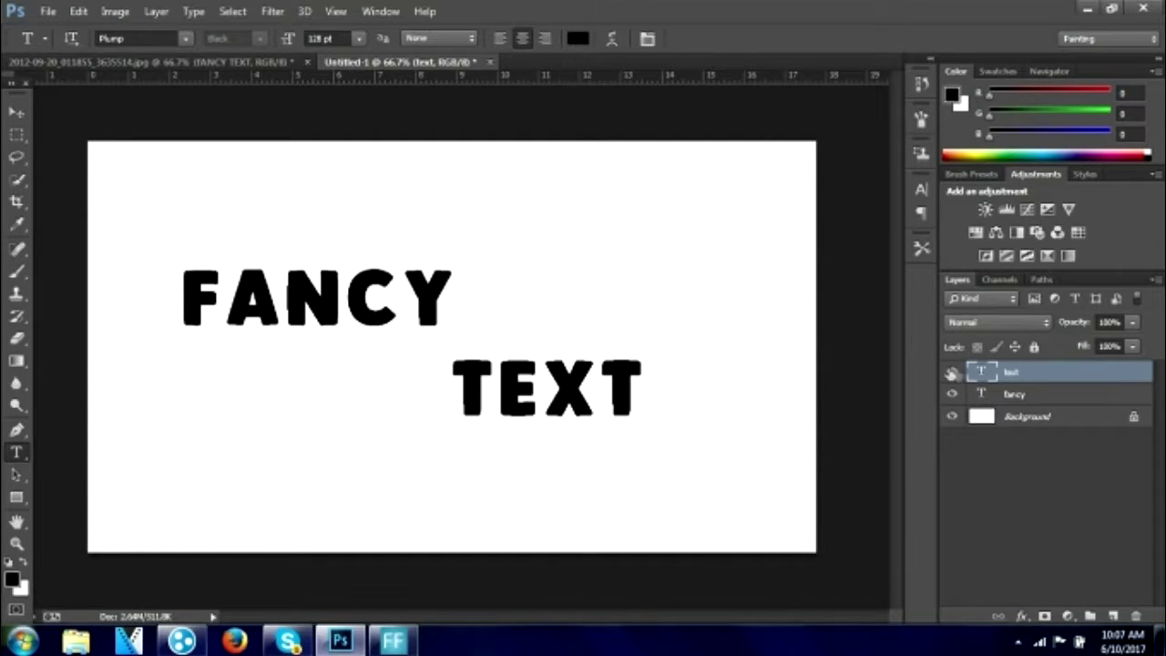
right_click(1010, 393)
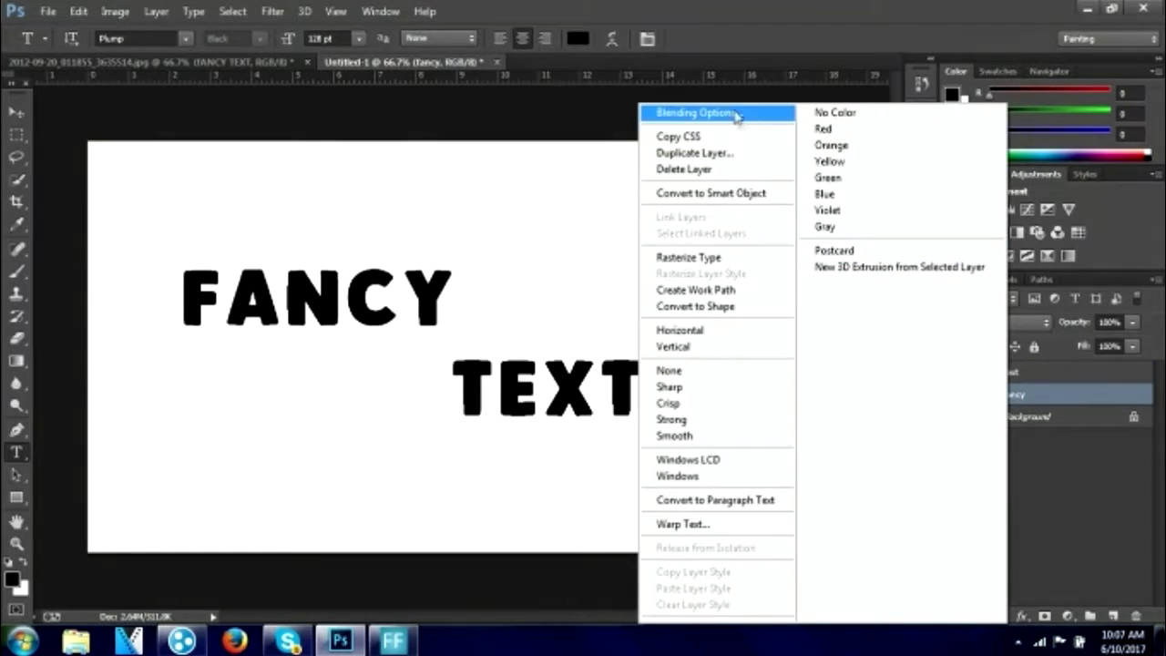
Give FANCY a 3 px outside stroke in light grey #bababa.
click(740, 122)
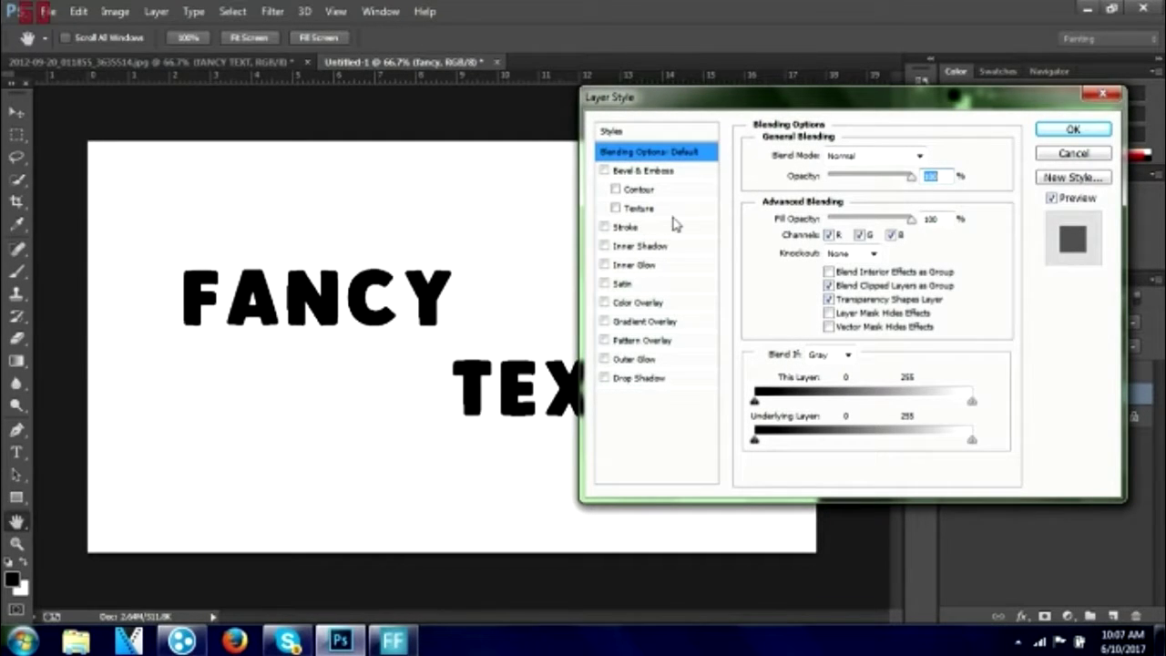
click(627, 228)
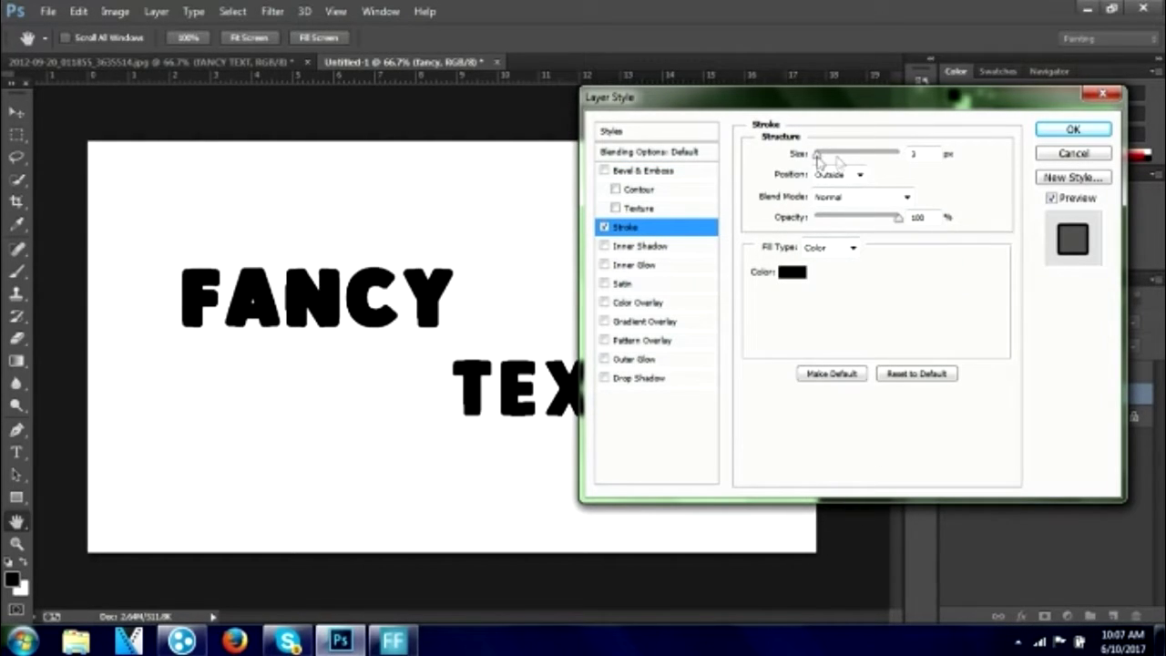
click(793, 273)
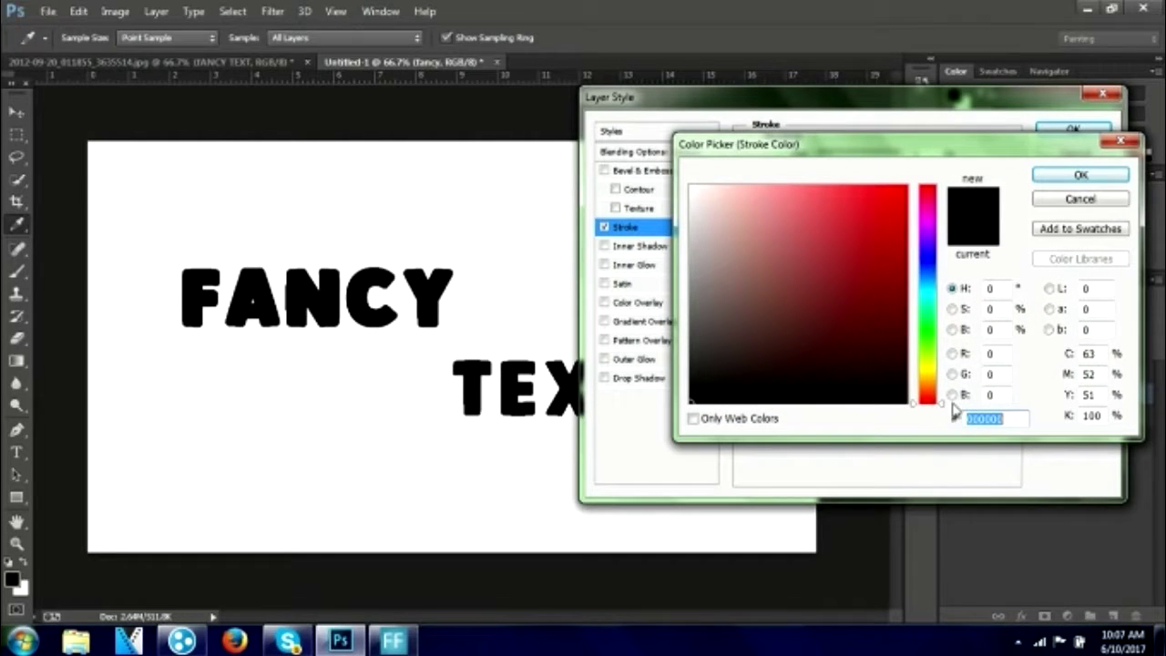
click(1007, 420)
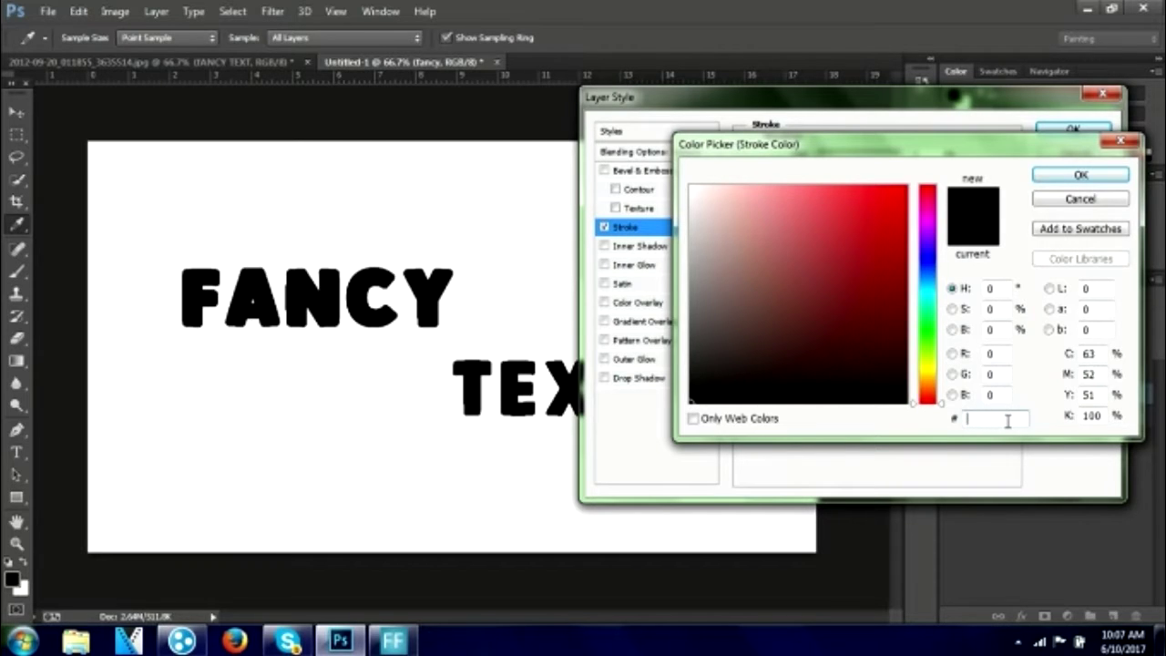
text(bababa)
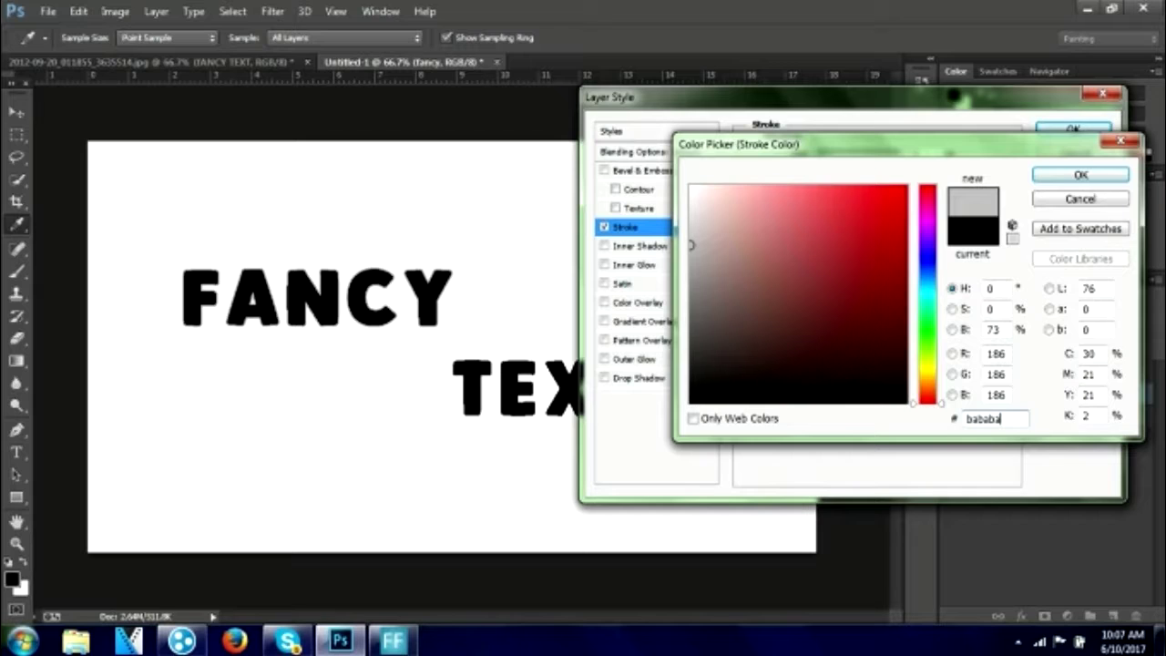
click(1077, 173)
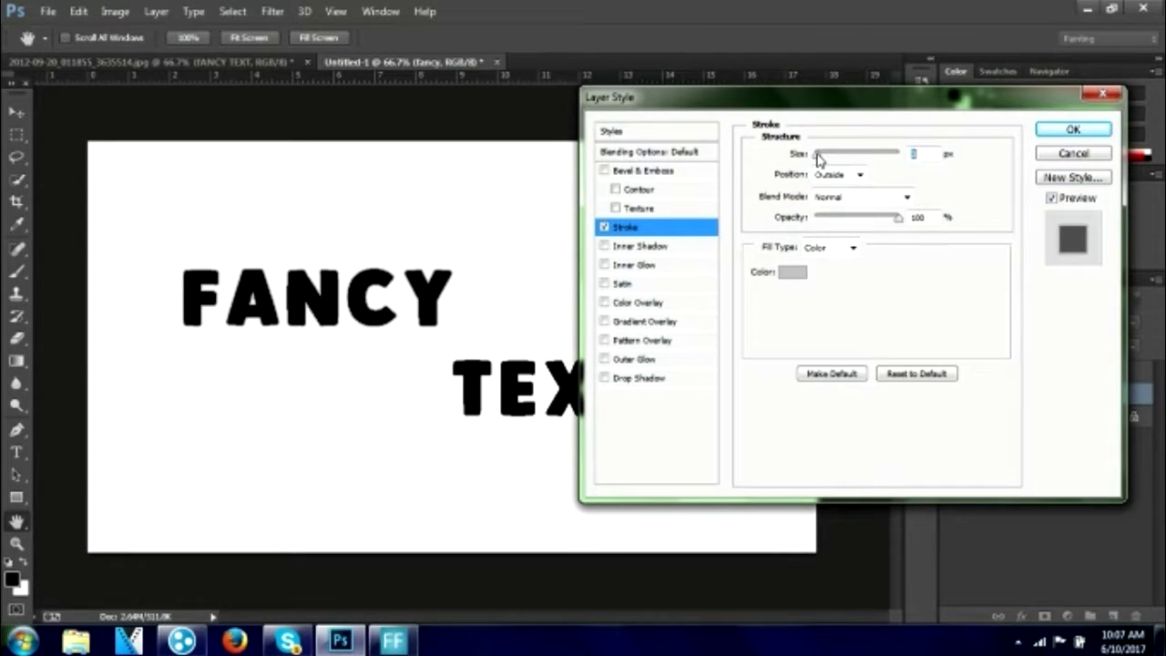
drag(818, 157, 823, 160)
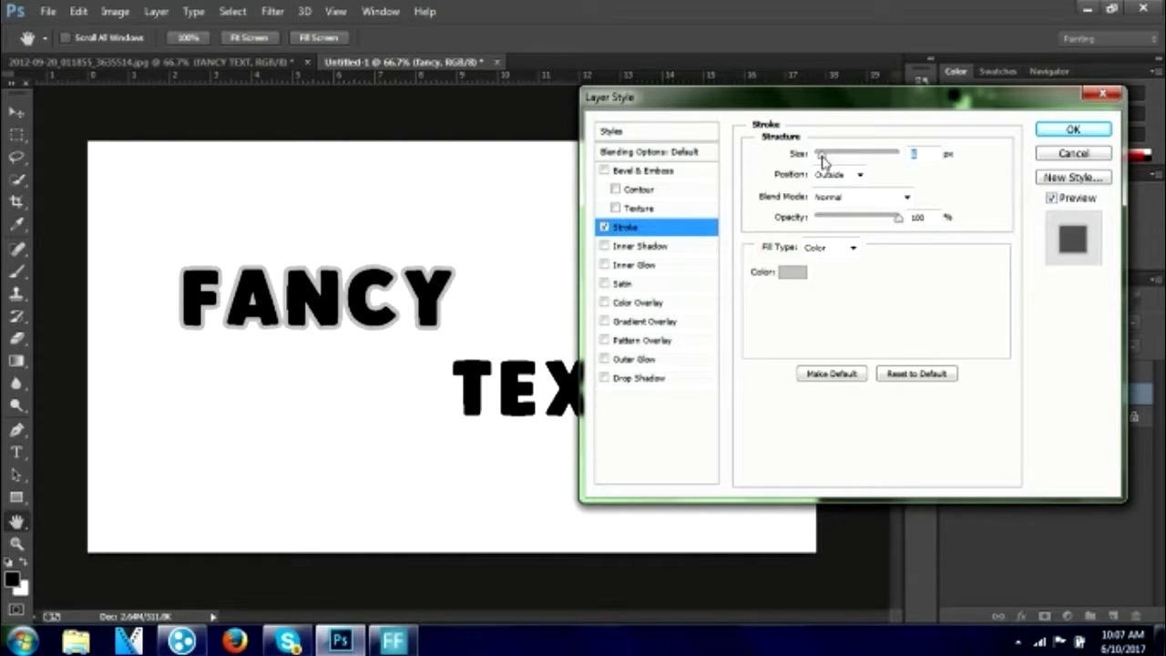
drag(823, 155, 825, 155)
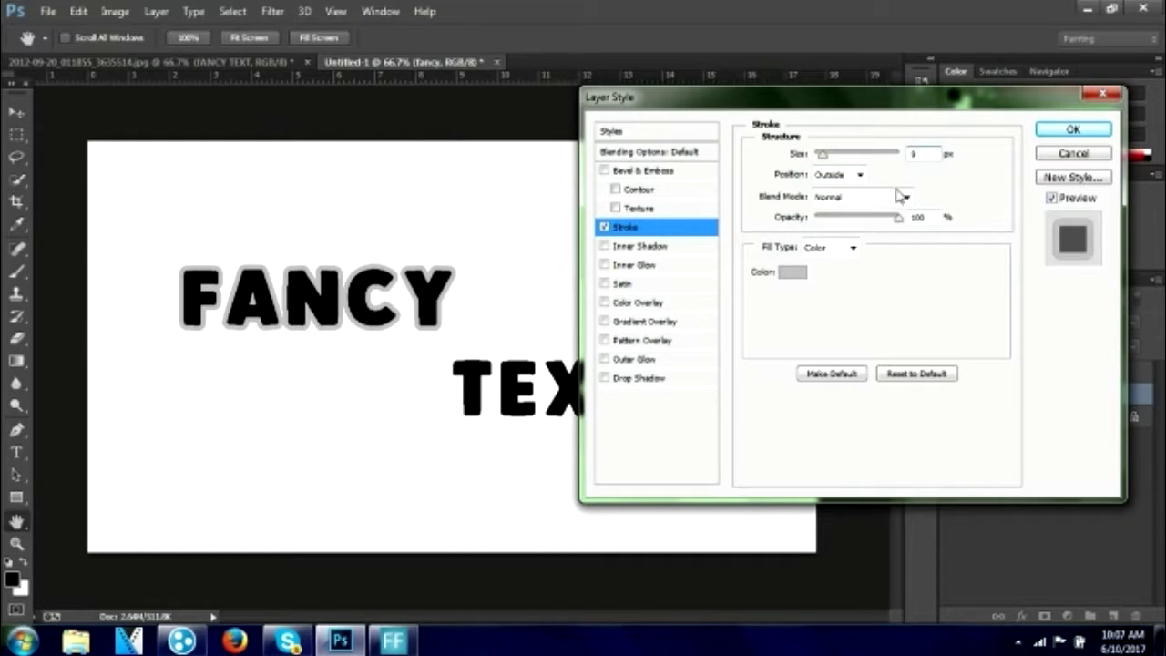
click(629, 246)
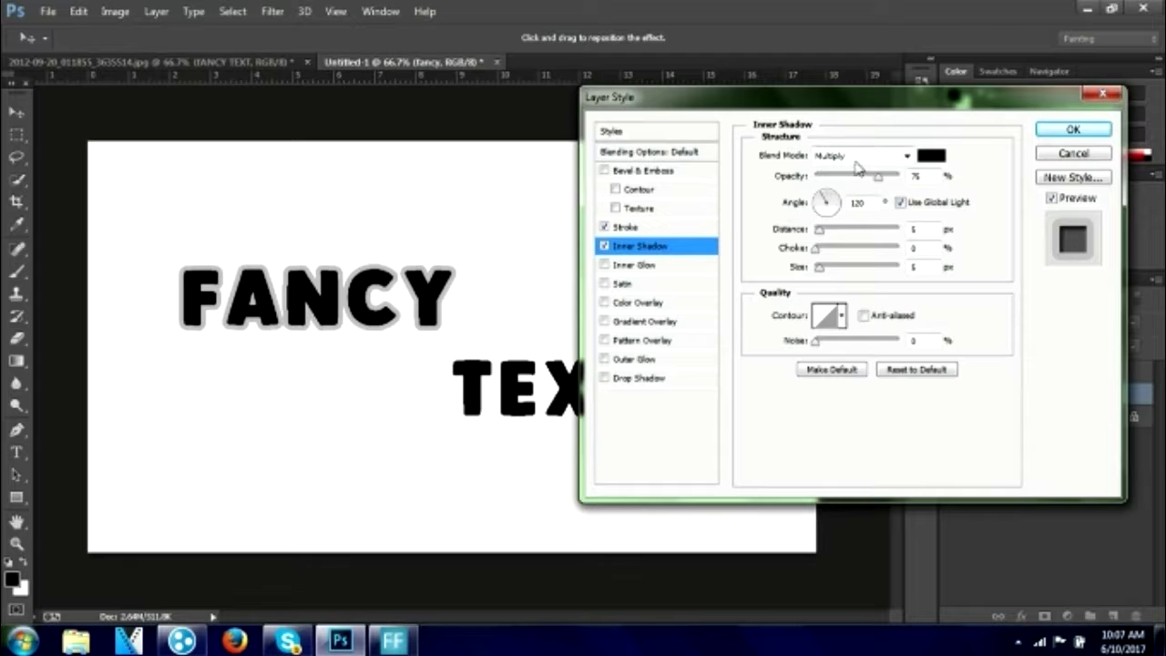
Make FANCY's inner shadow dark grey #4d4d4d with 100% choke.
click(931, 155)
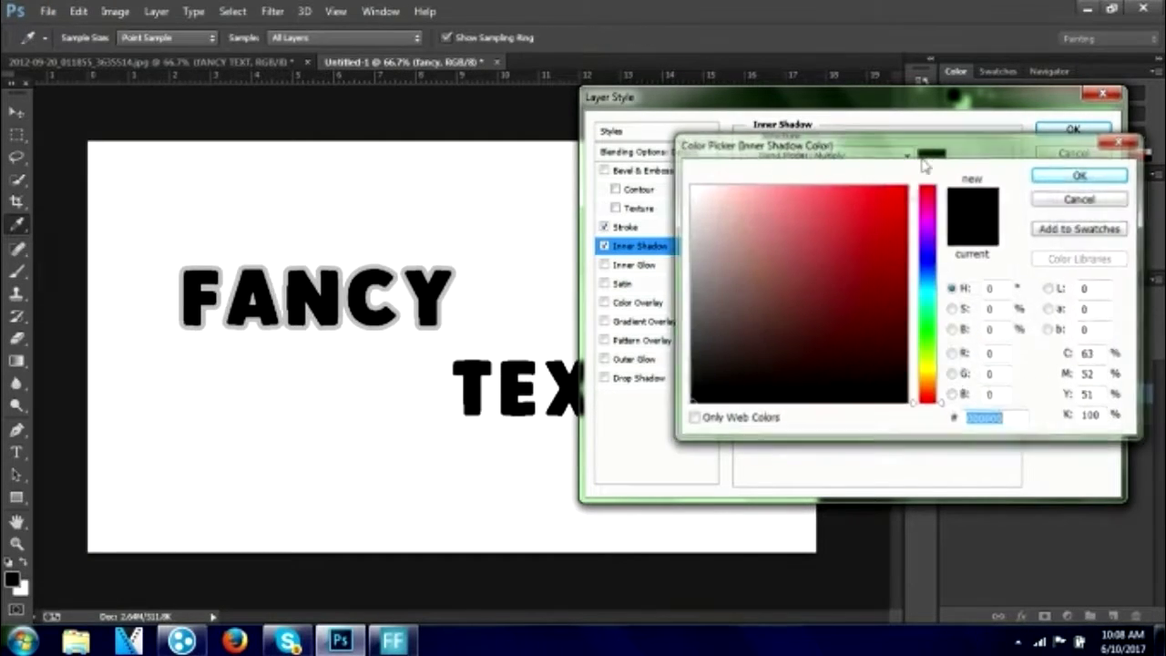
text(4d)
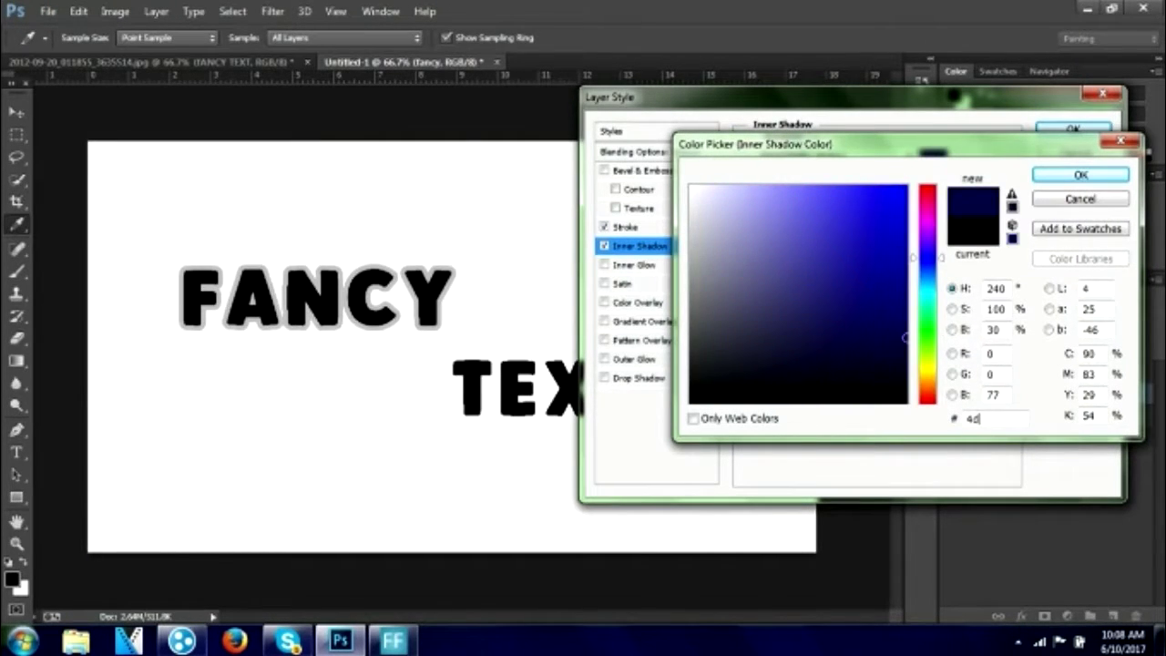
text(4d4d)
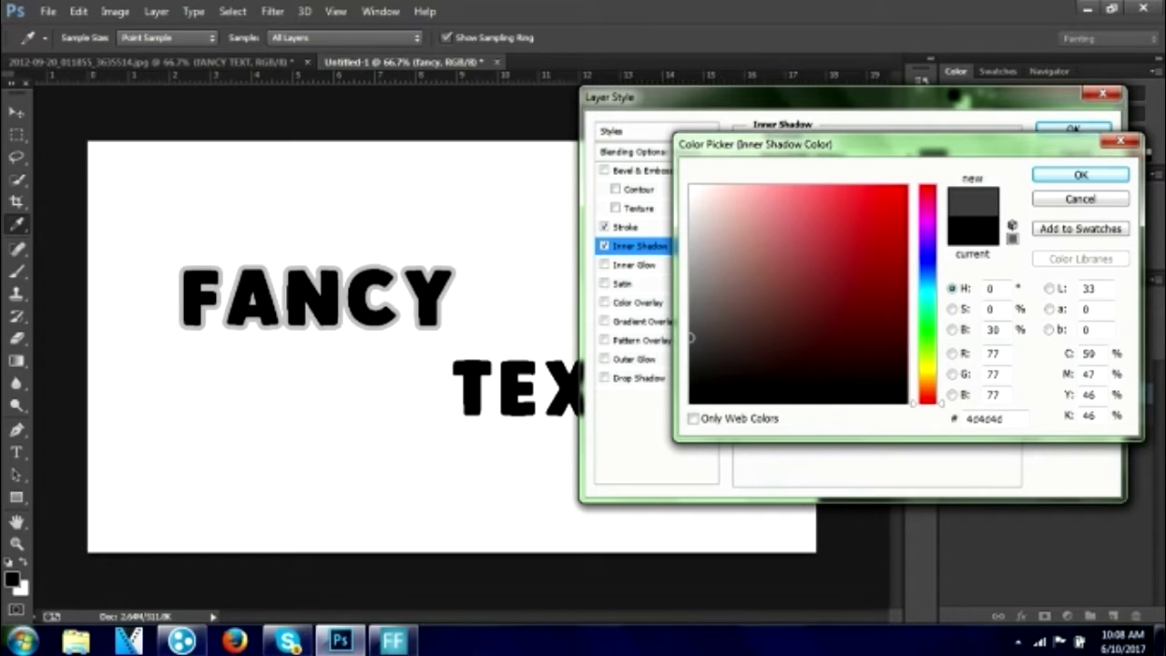
click(1050, 179)
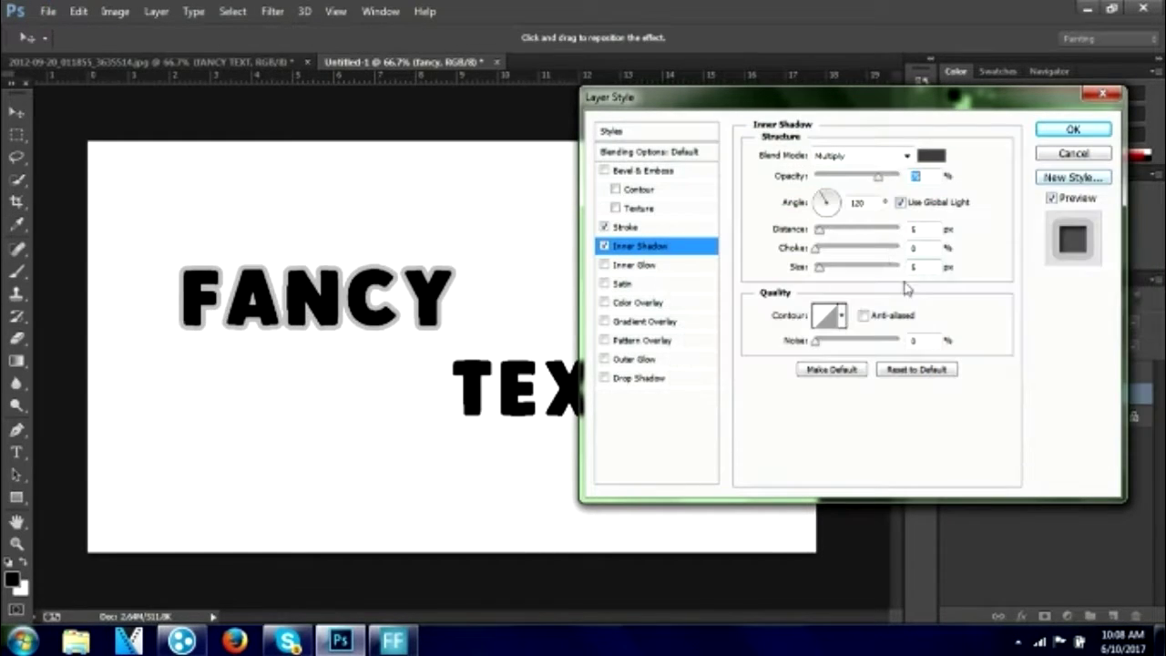
drag(817, 250, 900, 252)
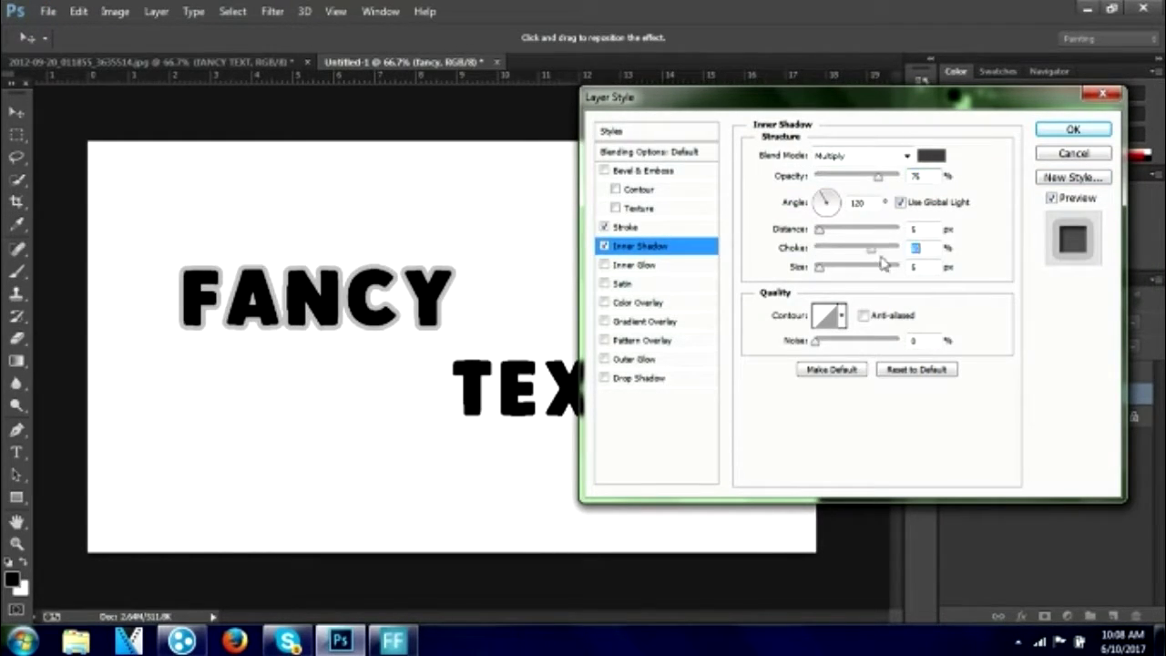
click(820, 269)
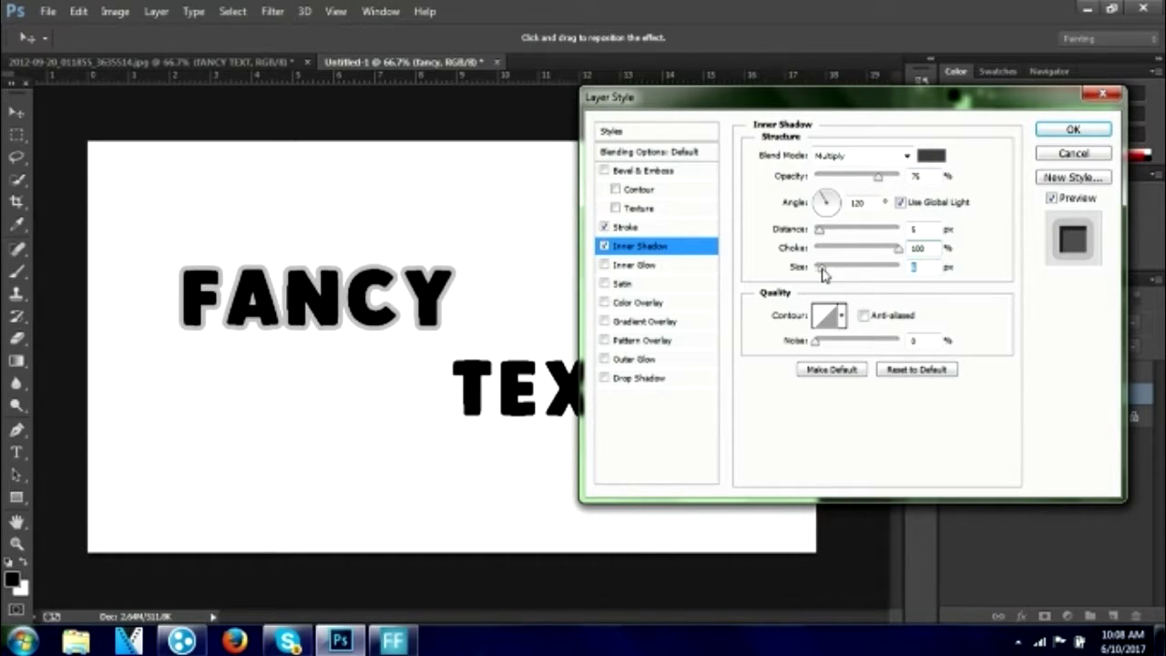
drag(822, 269, 909, 277)
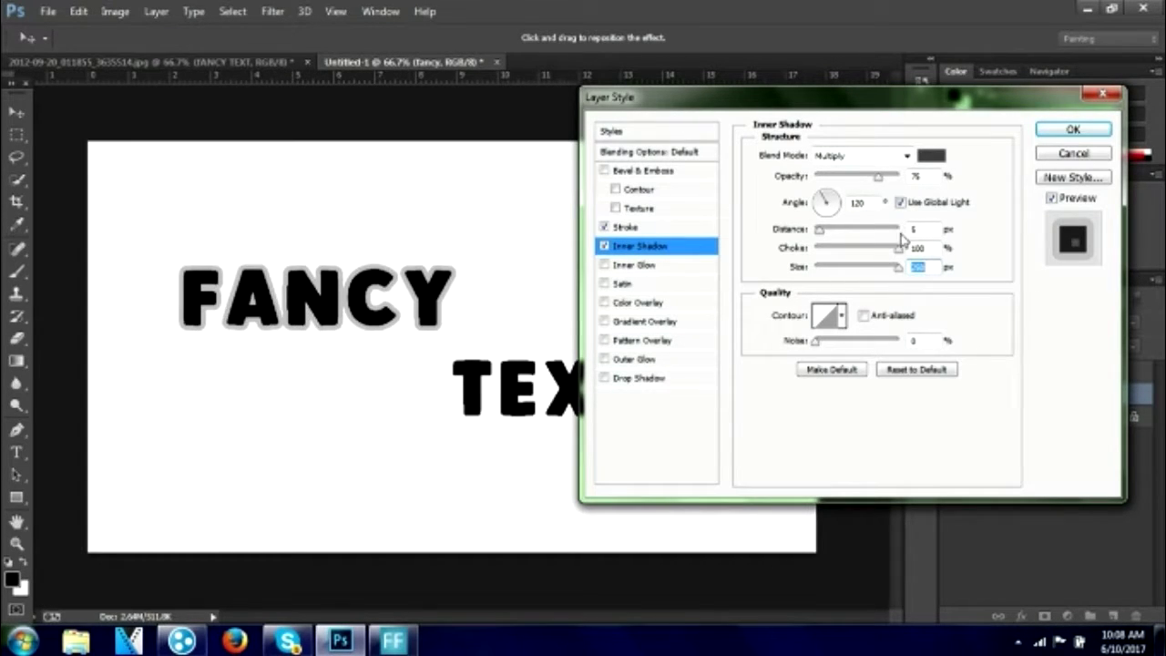
Set the inner shadow to Normal, 100% opacity, angle and distance 0, size 5 px.
drag(878, 176, 916, 179)
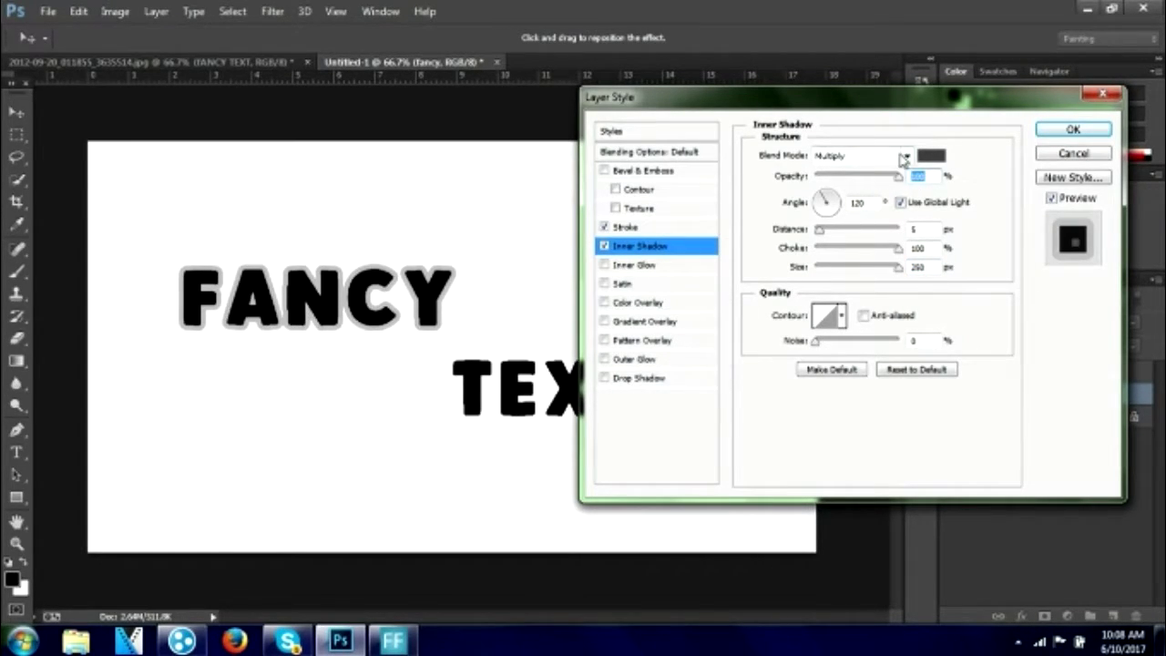
click(902, 159)
click(843, 170)
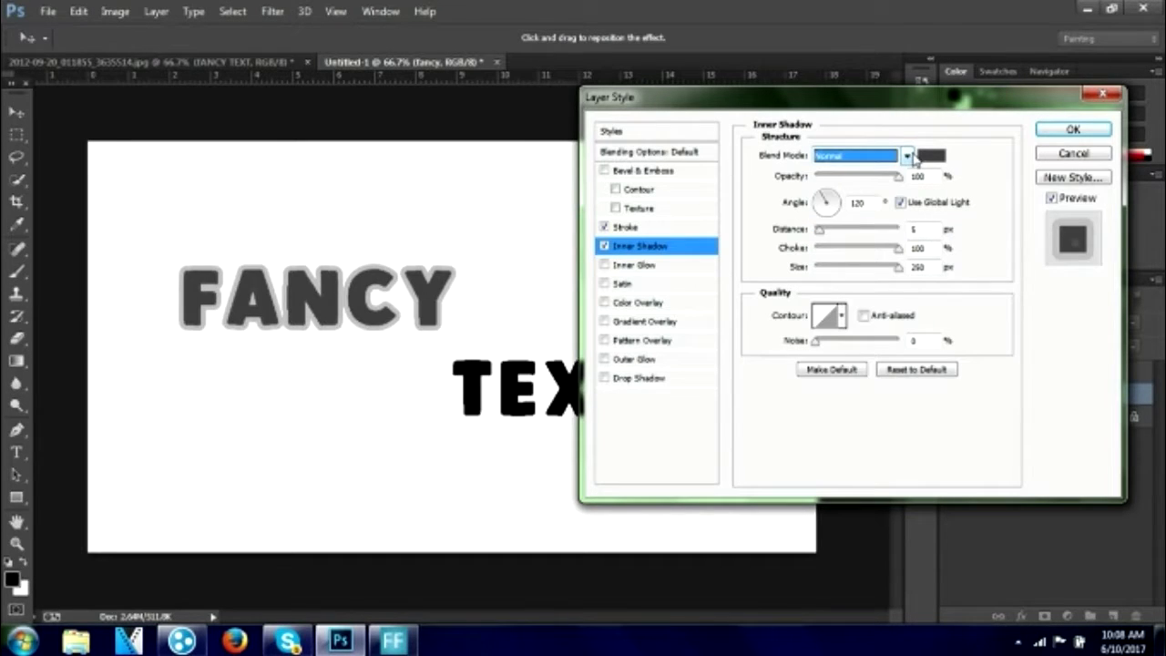
mouse_move(897, 267)
mouse_down()
mouse_move(874, 278)
mouse_move(821, 272)
mouse_up()
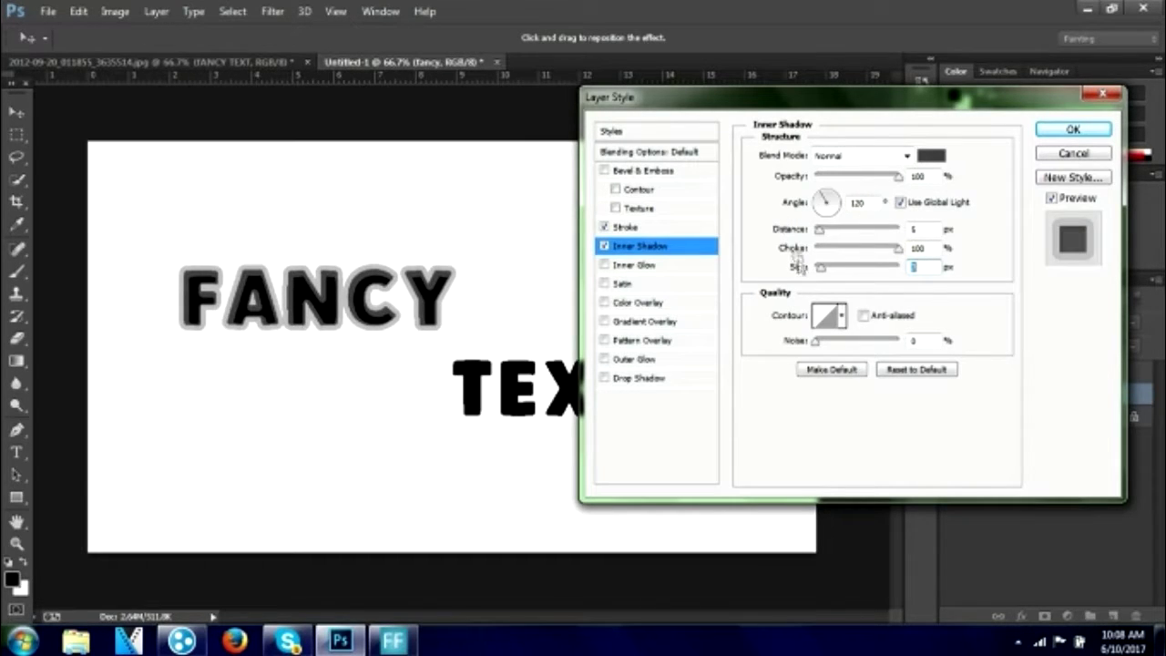
drag(820, 229, 813, 229)
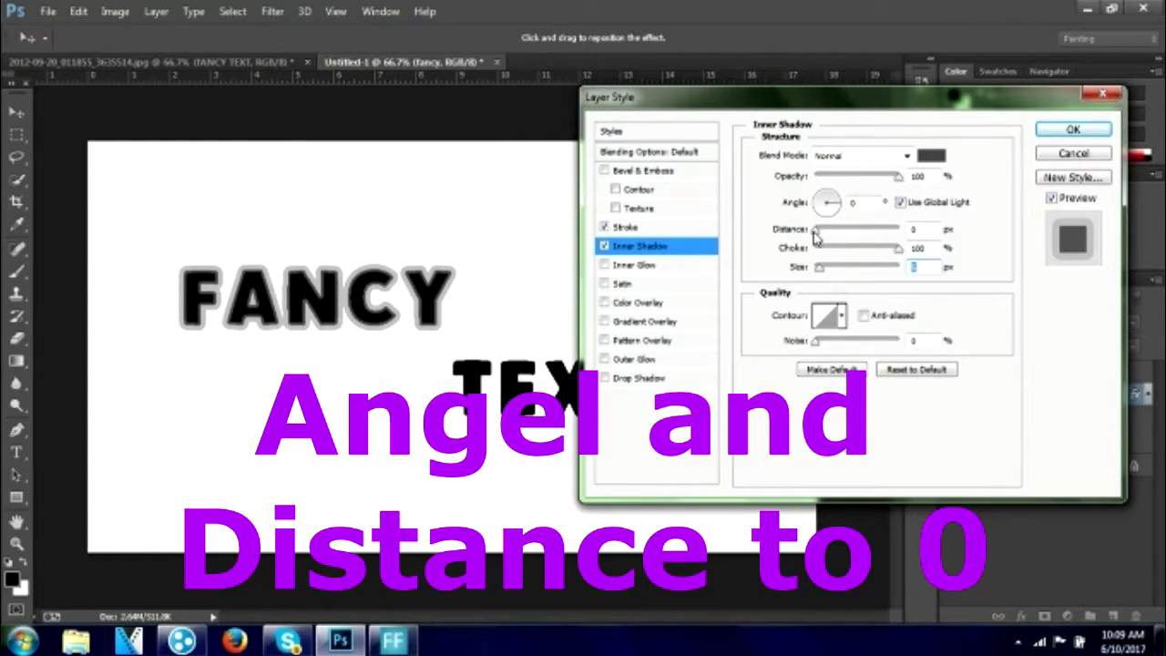
click(780, 230)
text(5)
drag(819, 268, 819, 278)
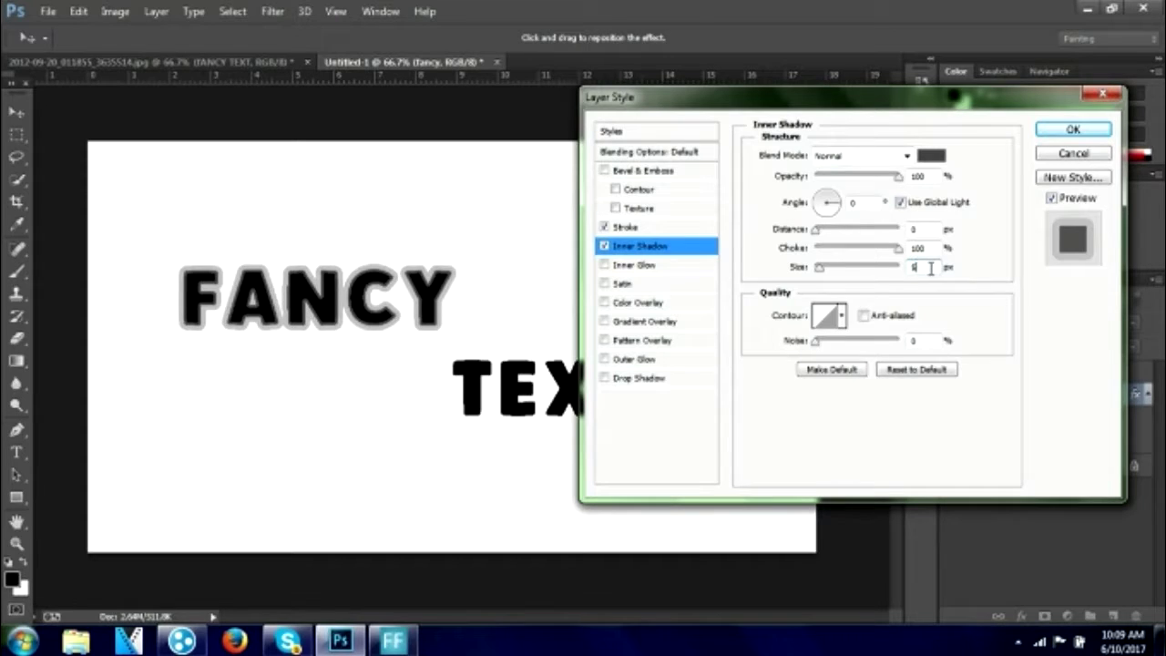
key(Up)
click(637, 322)
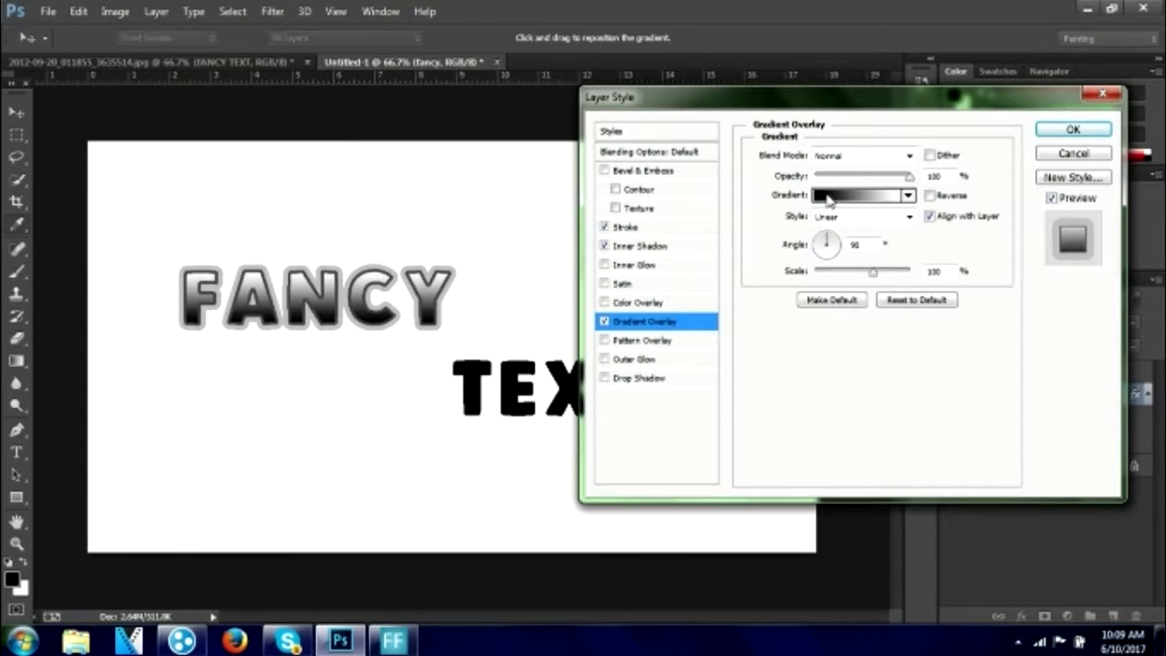
Edit the gradient overlay into a hard black-white split at the middle and apply the style.
click(828, 198)
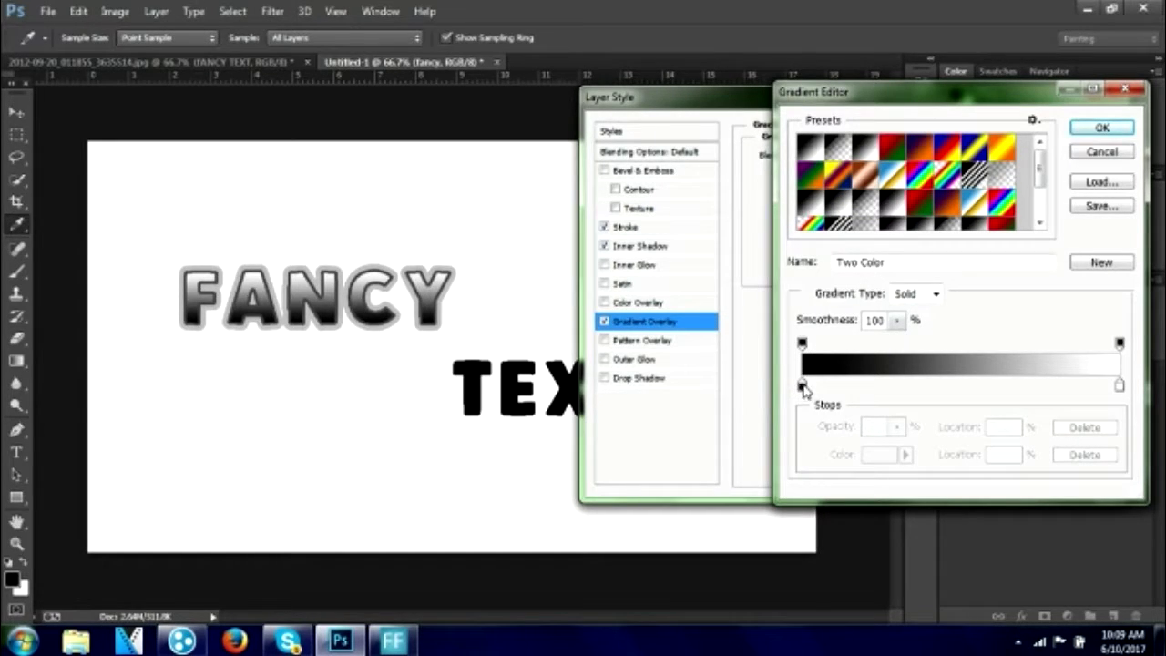
drag(803, 384, 975, 385)
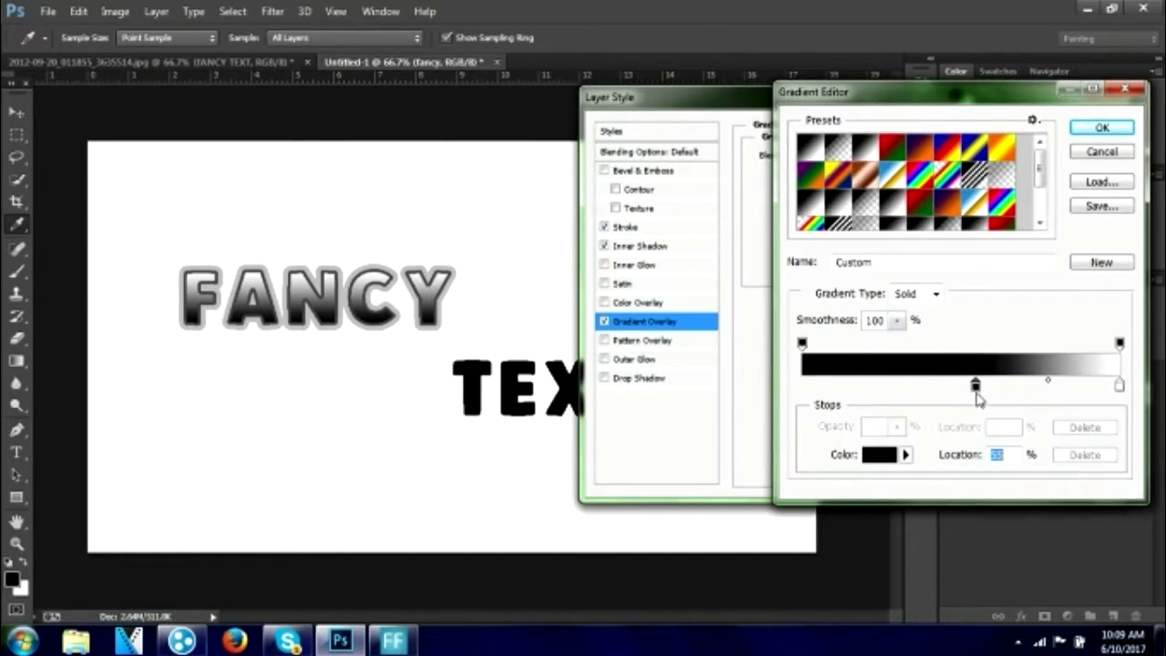
drag(1119, 385, 974, 387)
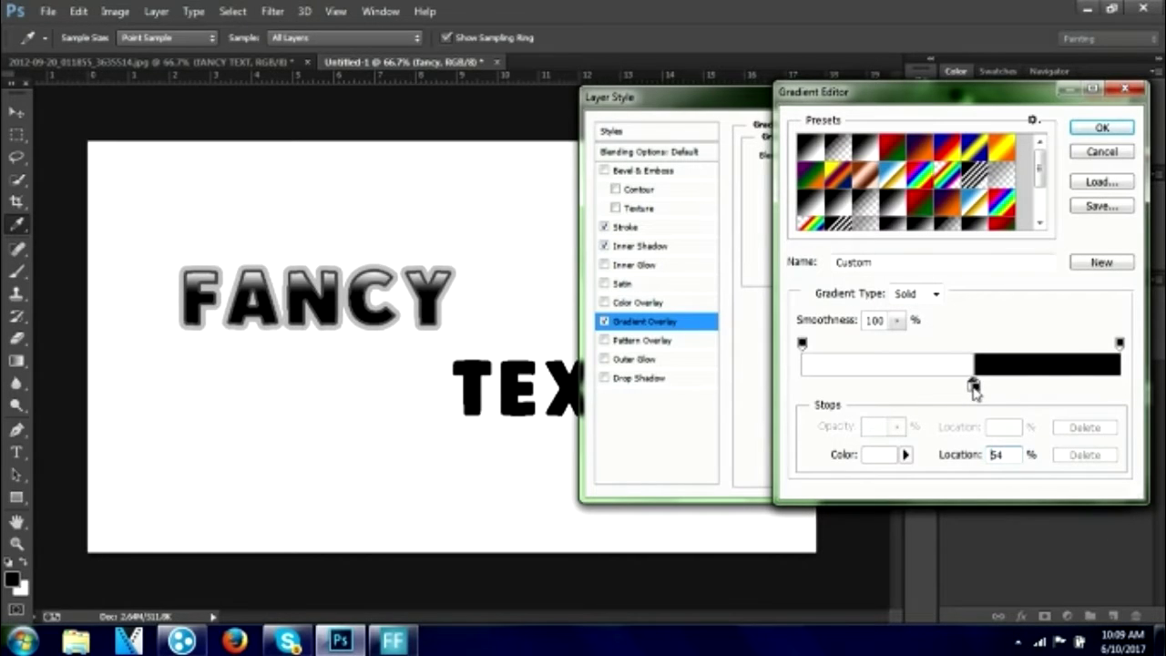
drag(974, 387, 973, 387)
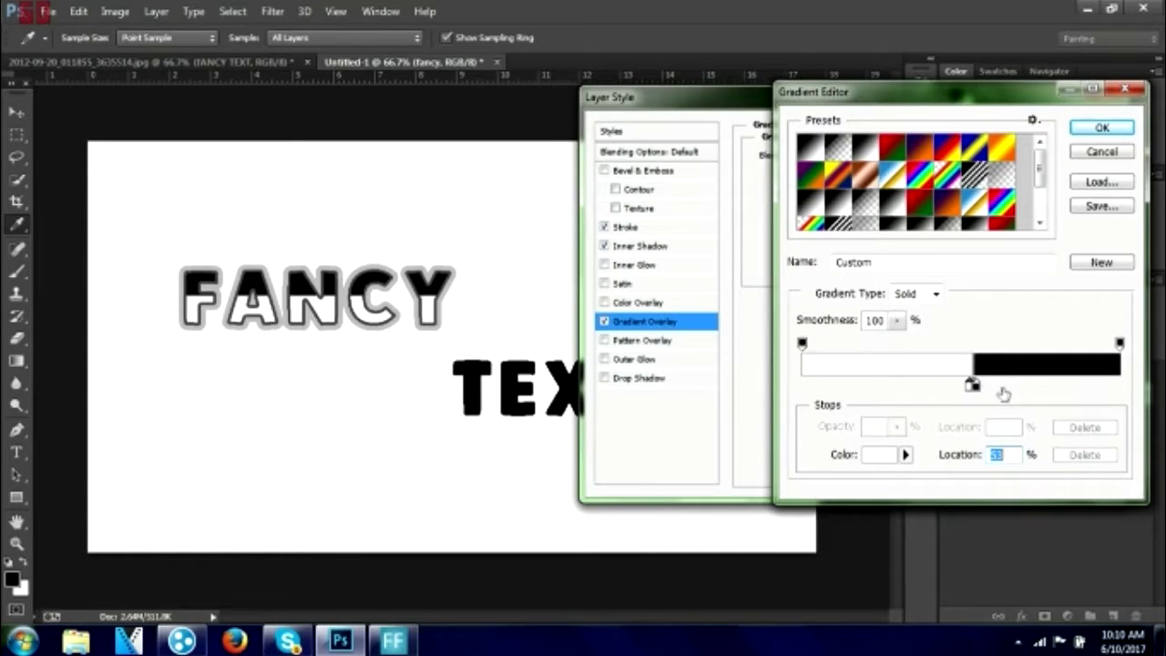
drag(972, 386, 969, 387)
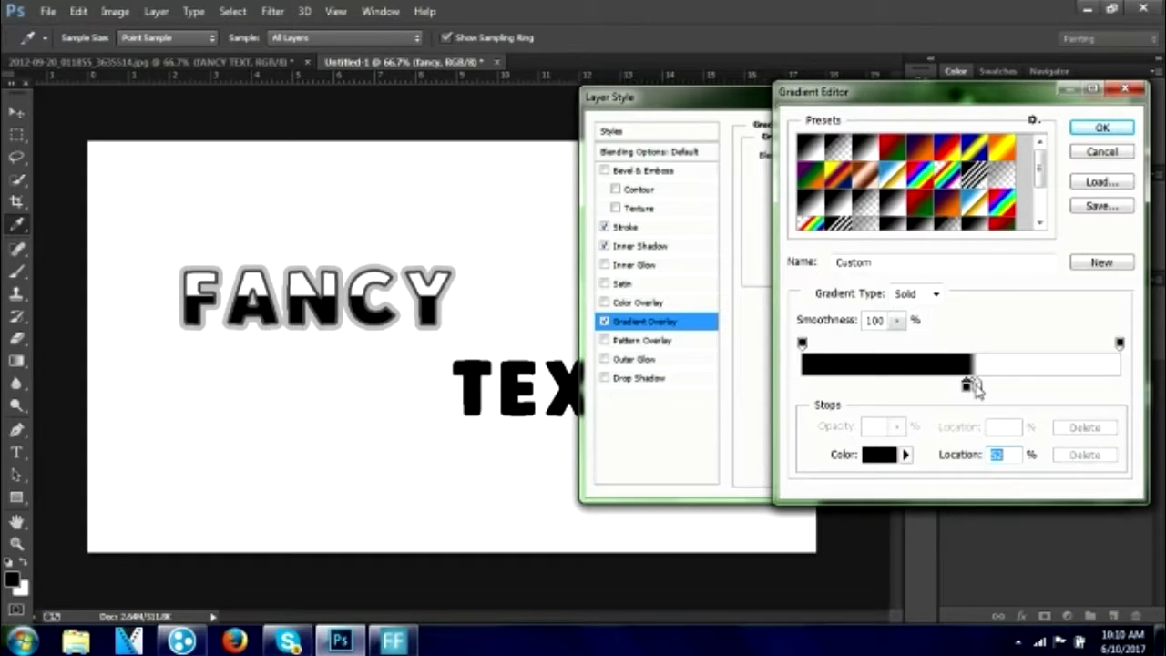
drag(970, 386, 974, 386)
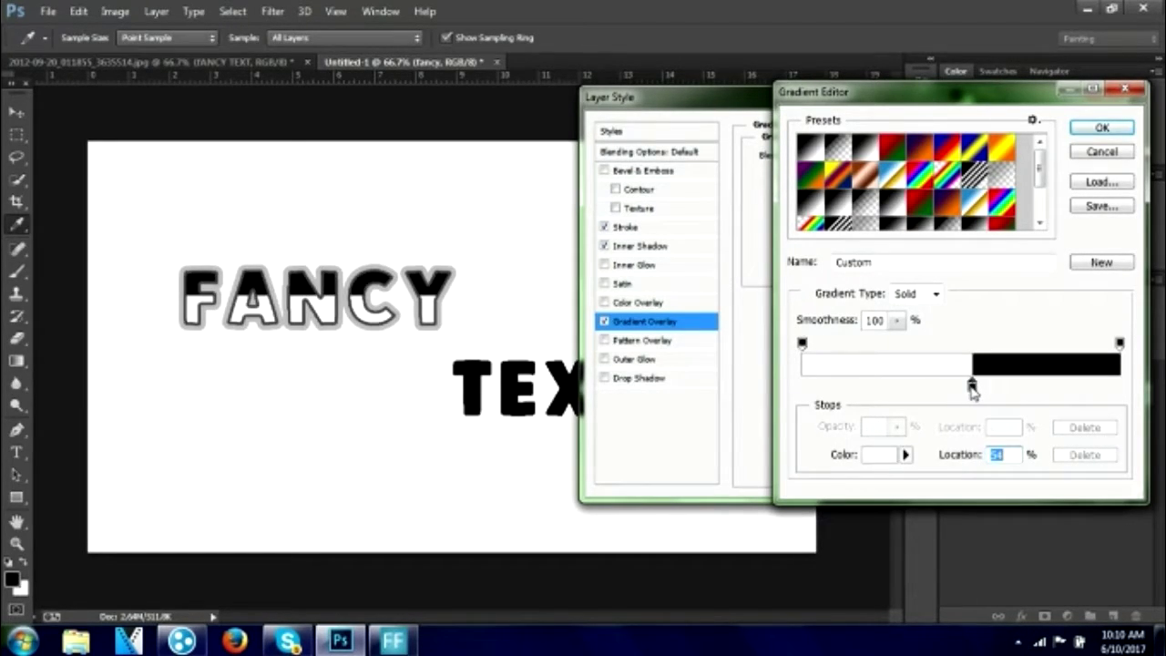
drag(972, 387, 976, 386)
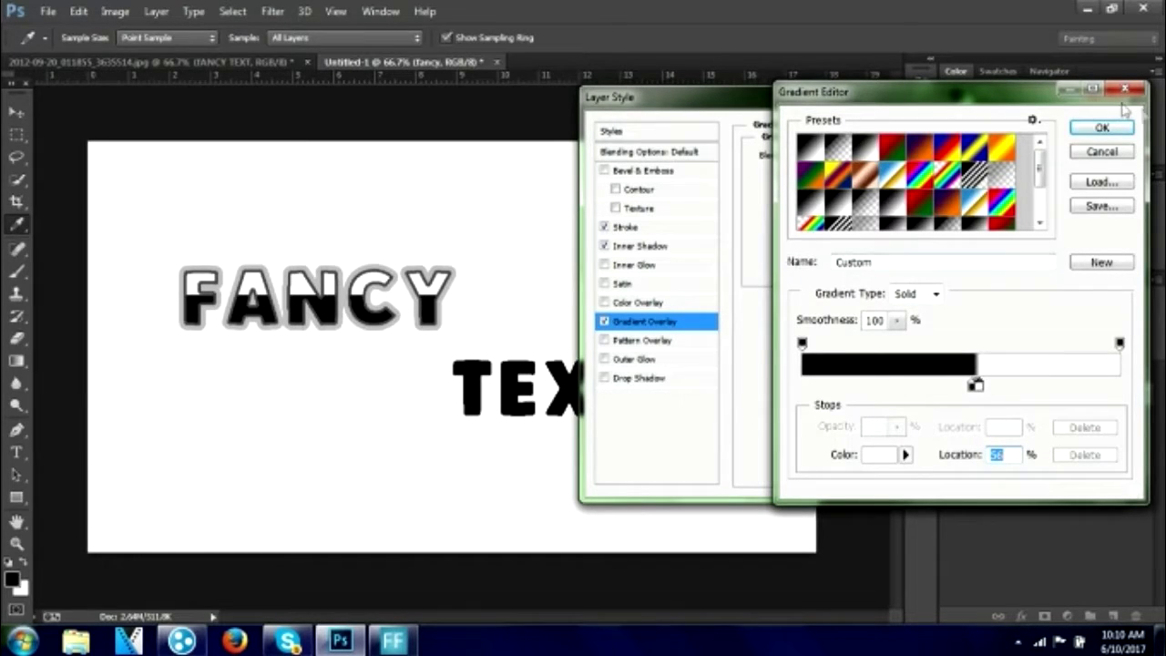
click(1103, 129)
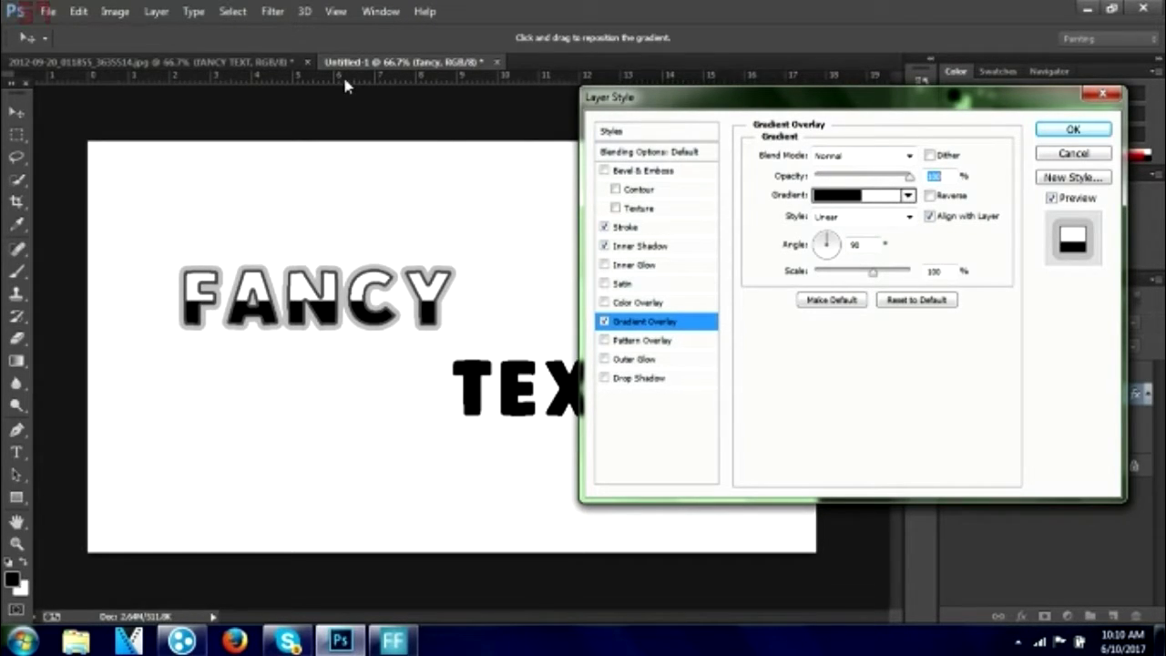
click(1073, 129)
Place a horizontal guide across the middle of FANCY.
drag(284, 82, 320, 296)
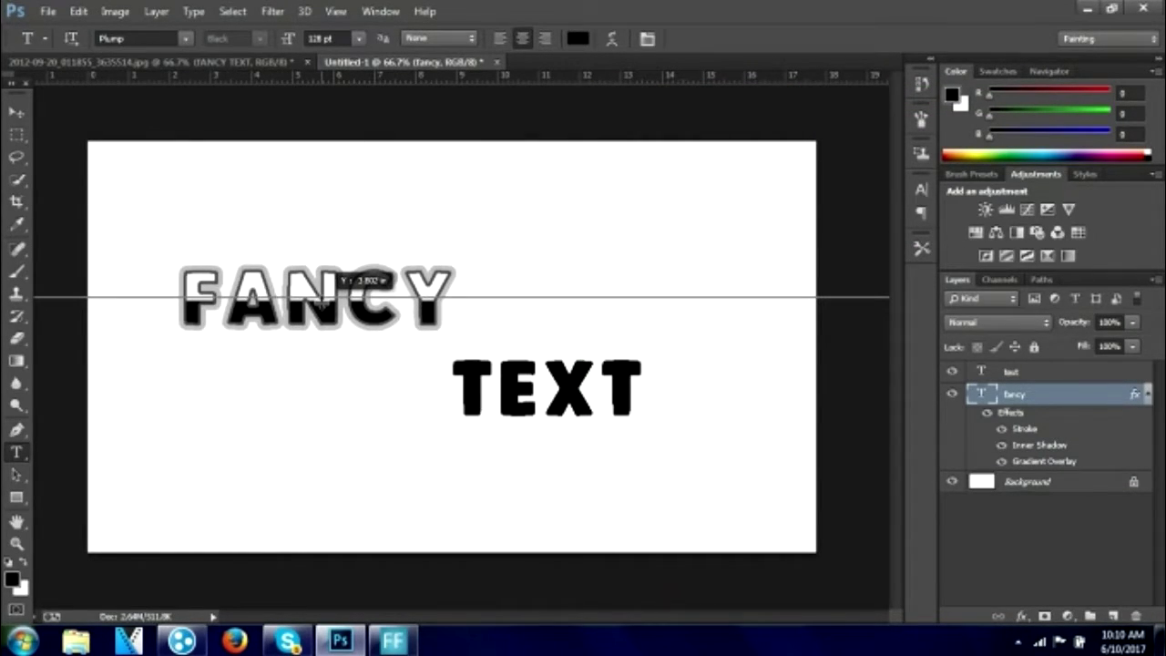
drag(320, 296, 320, 348)
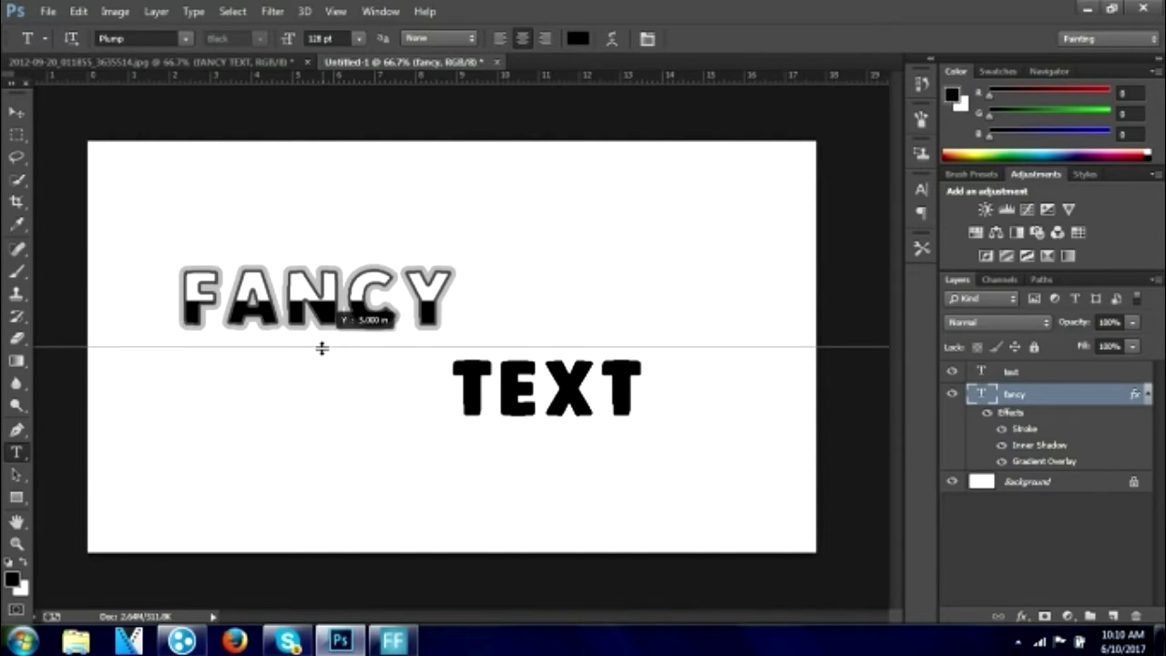
drag(320, 350, 320, 296)
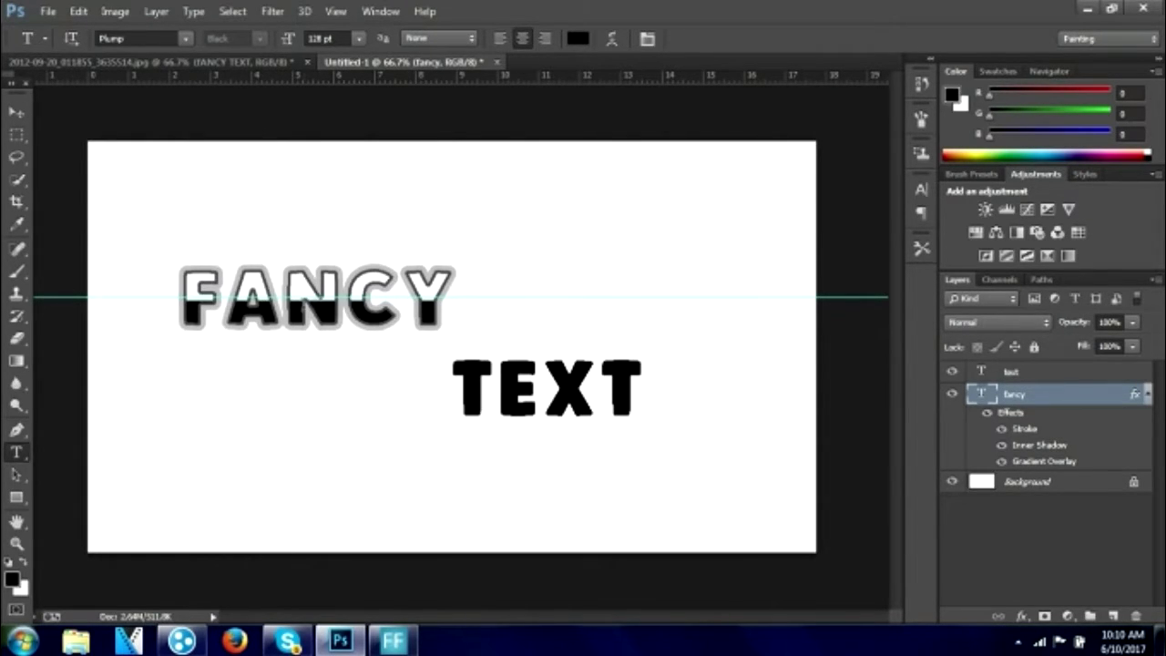
Discard the stray empty text box and reselect the fancy layer.
mouse_move(520, 293)
mouse_down()
mouse_move(526, 273)
mouse_move(523, 295)
mouse_up()
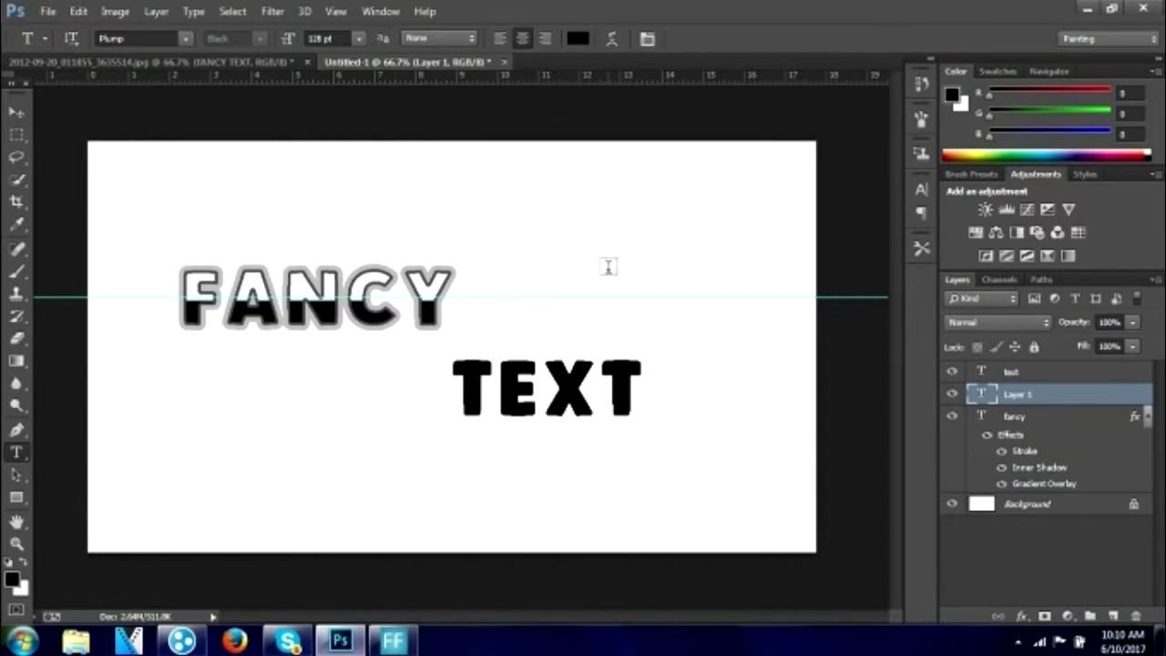
key(v)
drag(516, 294, 546, 41)
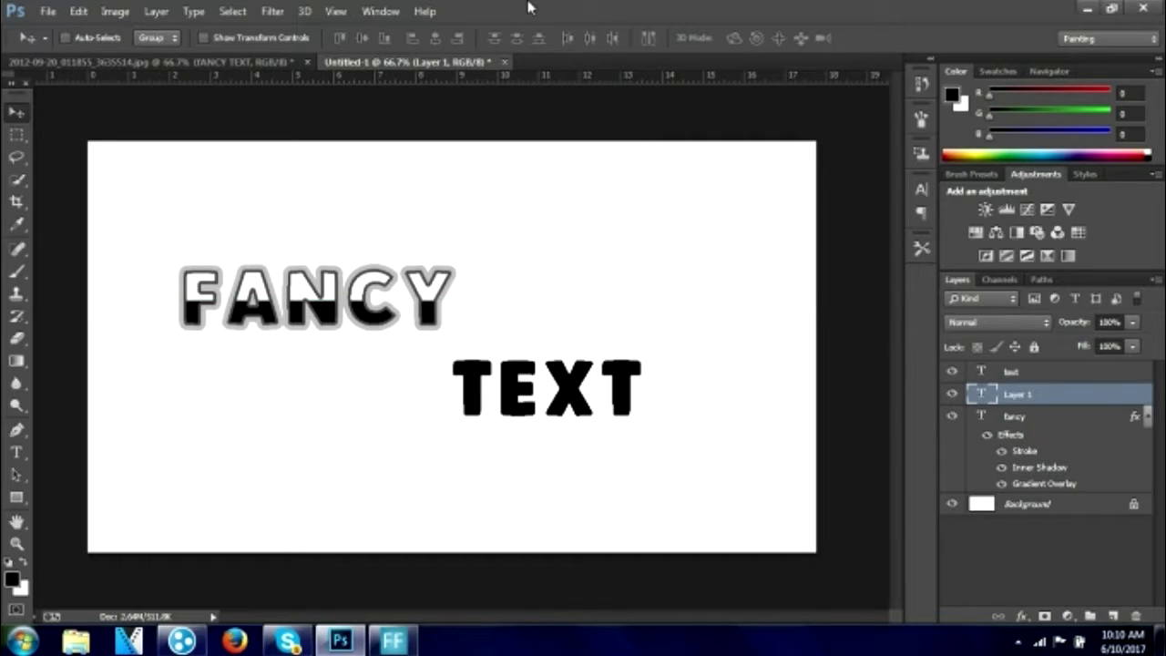
click(1052, 419)
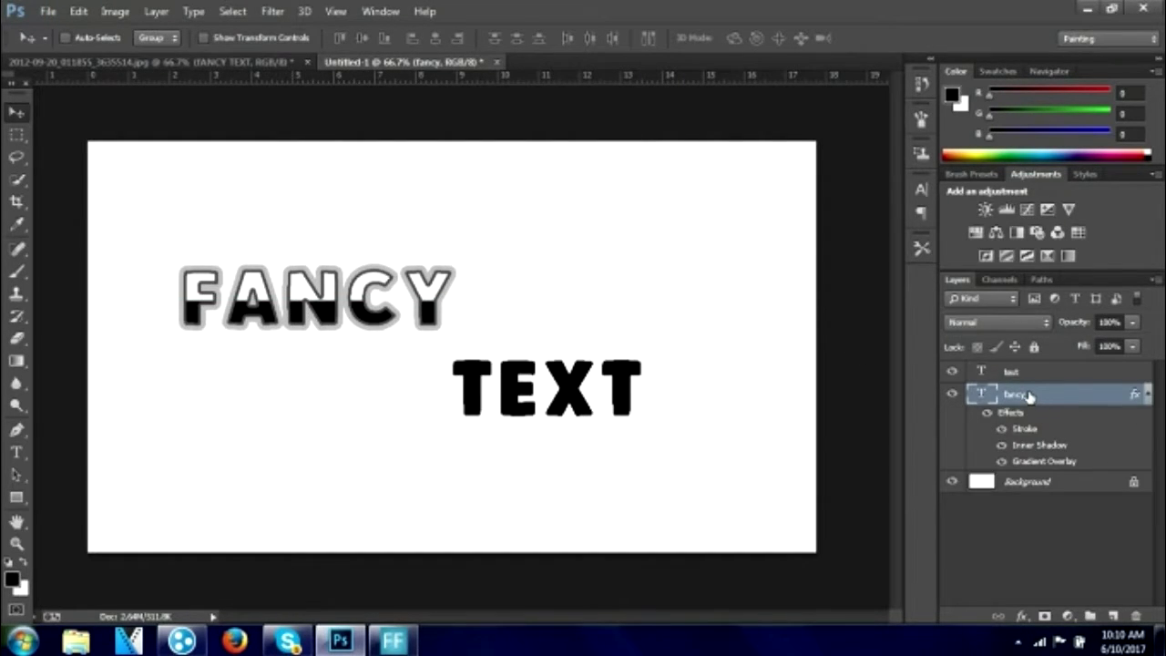
Review FANCY's stroke, inner shadow and gradient overlay, then enable a Drop Shadow.
right_click(1030, 396)
click(710, 110)
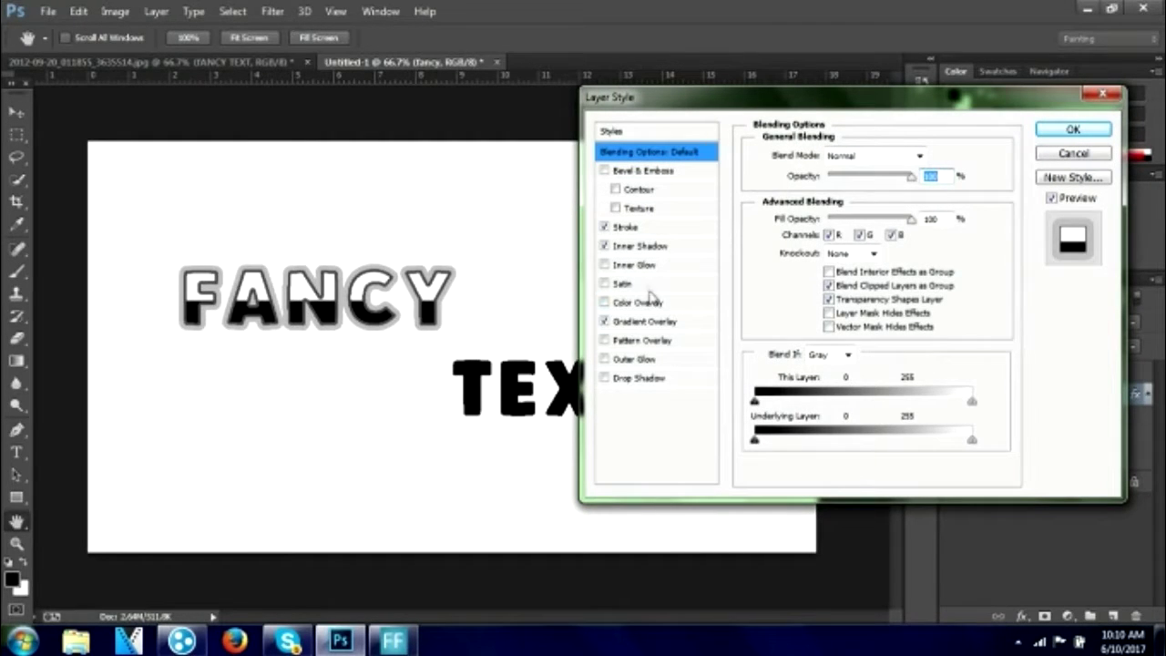
click(647, 321)
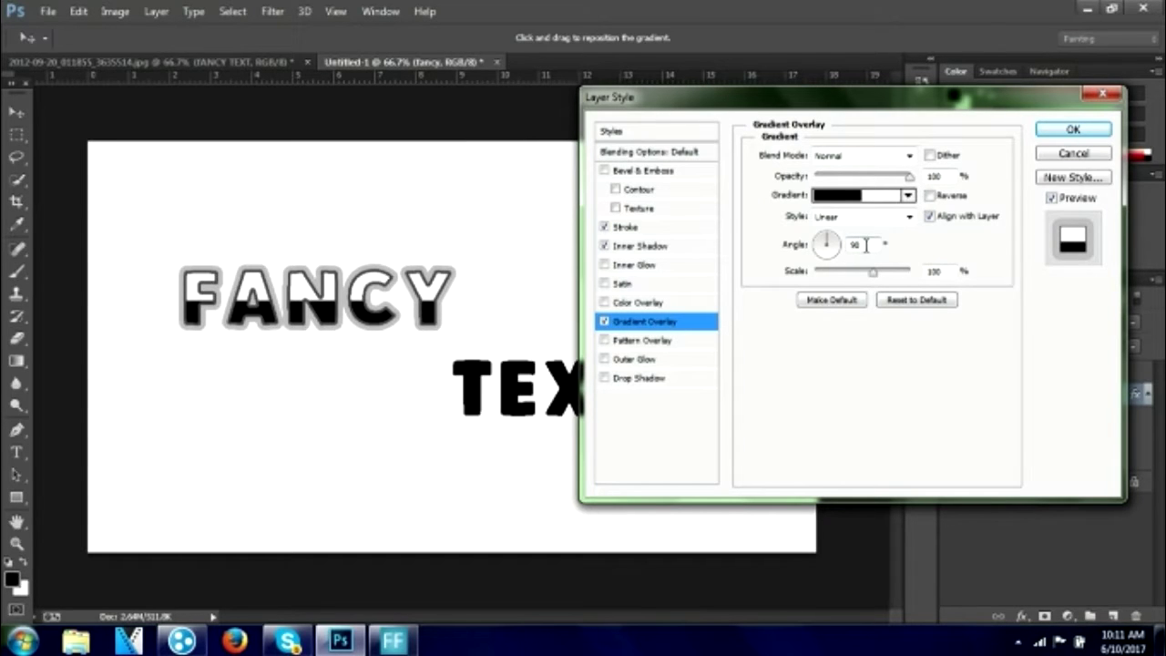
click(638, 248)
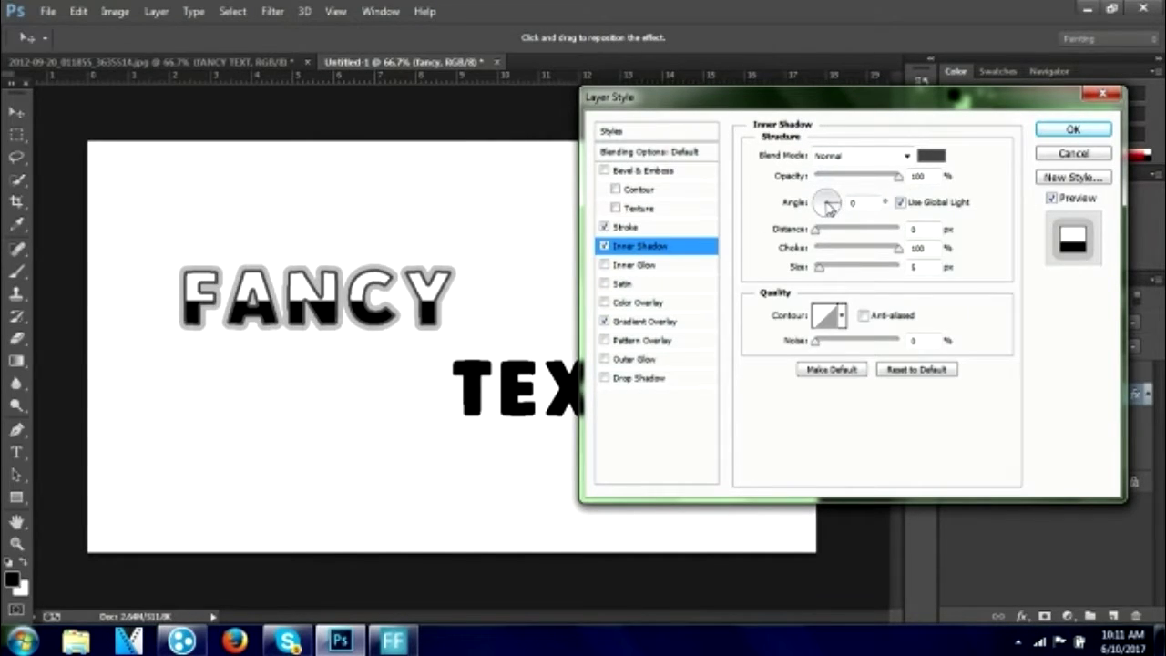
click(661, 230)
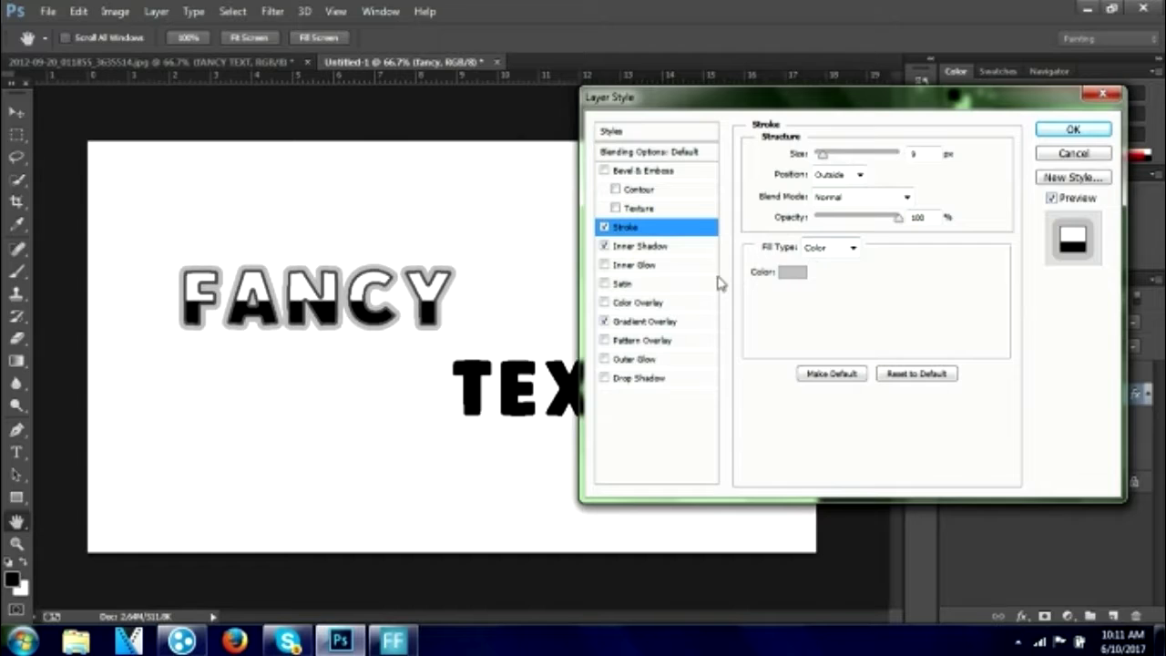
click(651, 324)
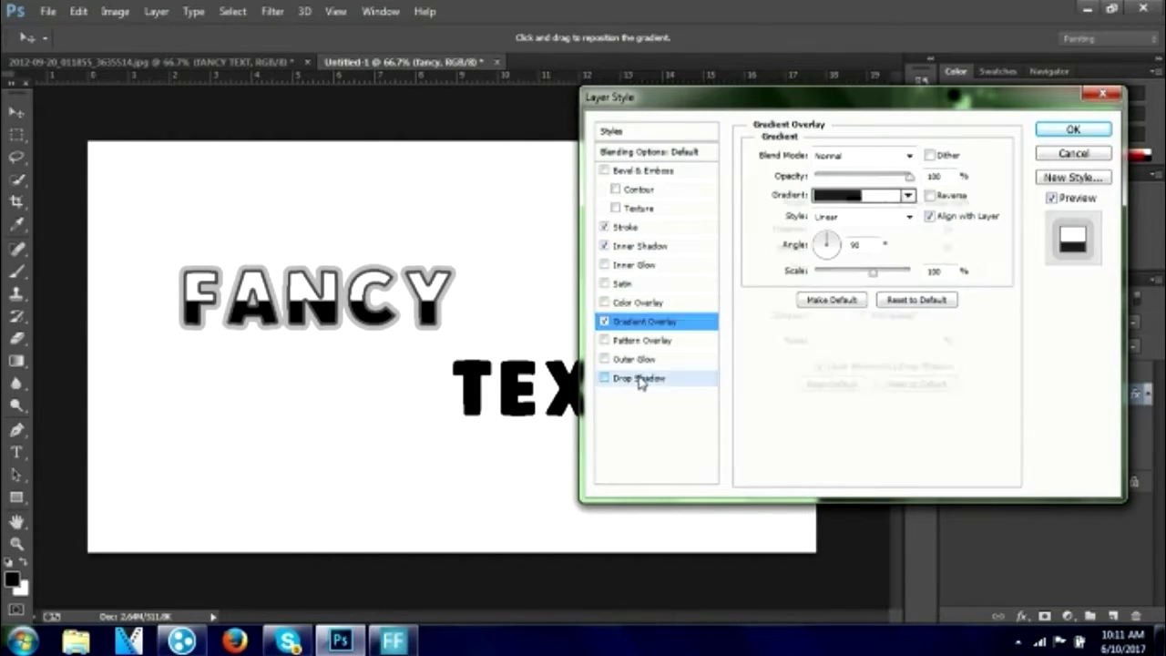
click(641, 379)
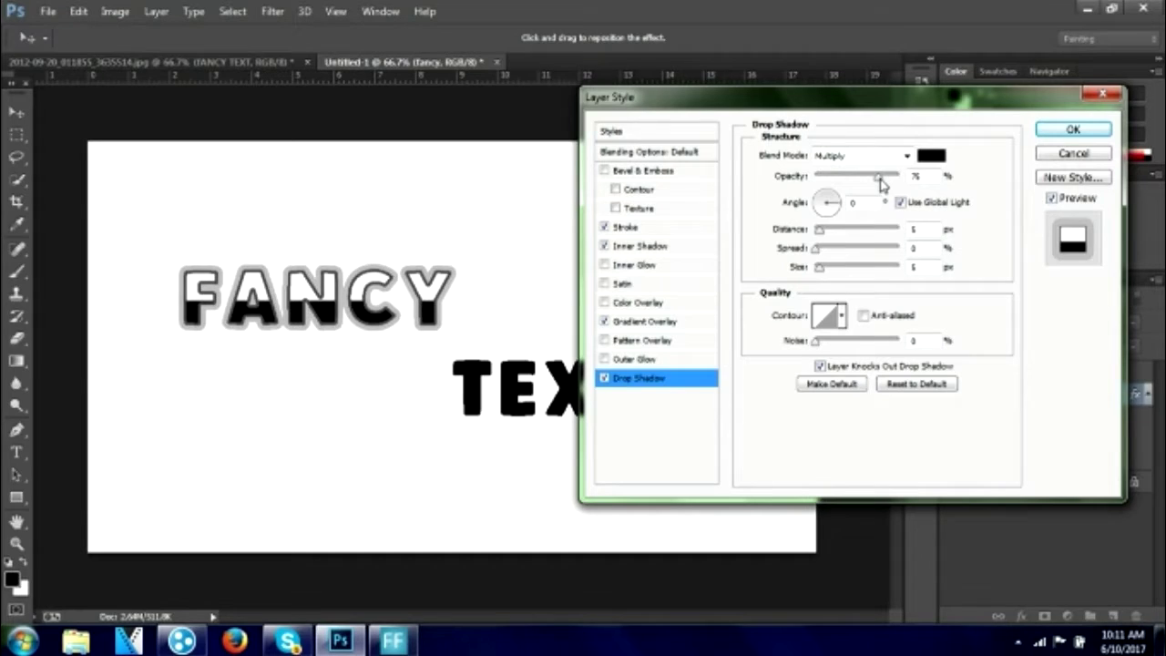
drag(882, 184, 911, 184)
Set the drop shadow to 100% opacity, 100% spread and grey #5d5d5d.
click(907, 157)
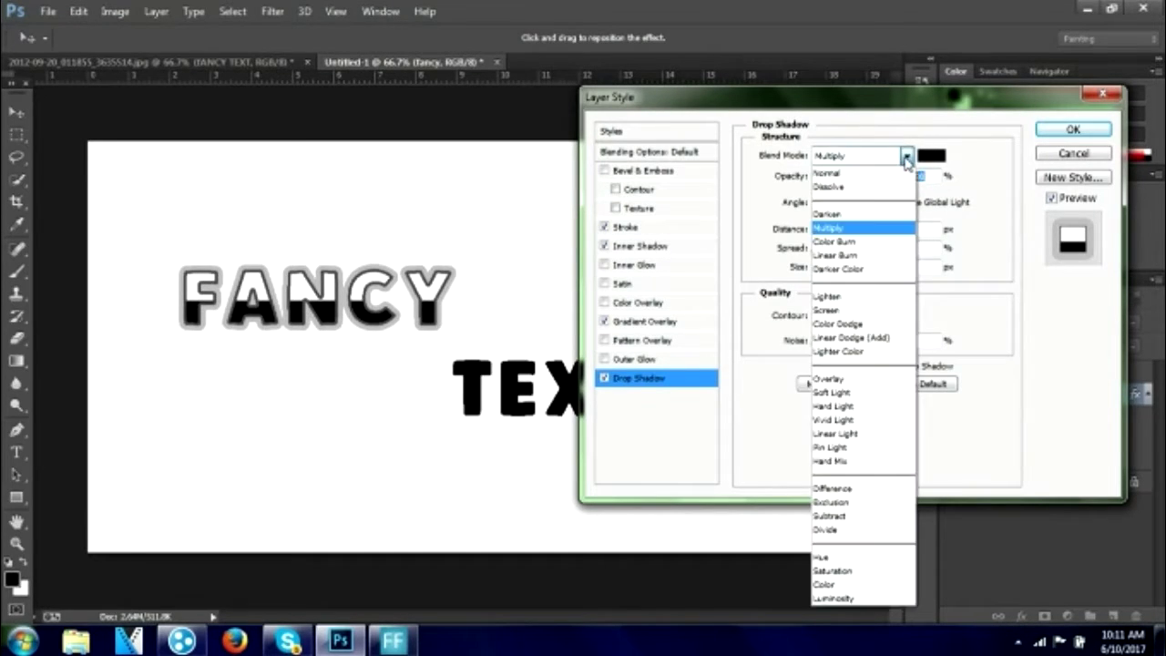
drag(817, 249, 915, 255)
drag(819, 267, 848, 266)
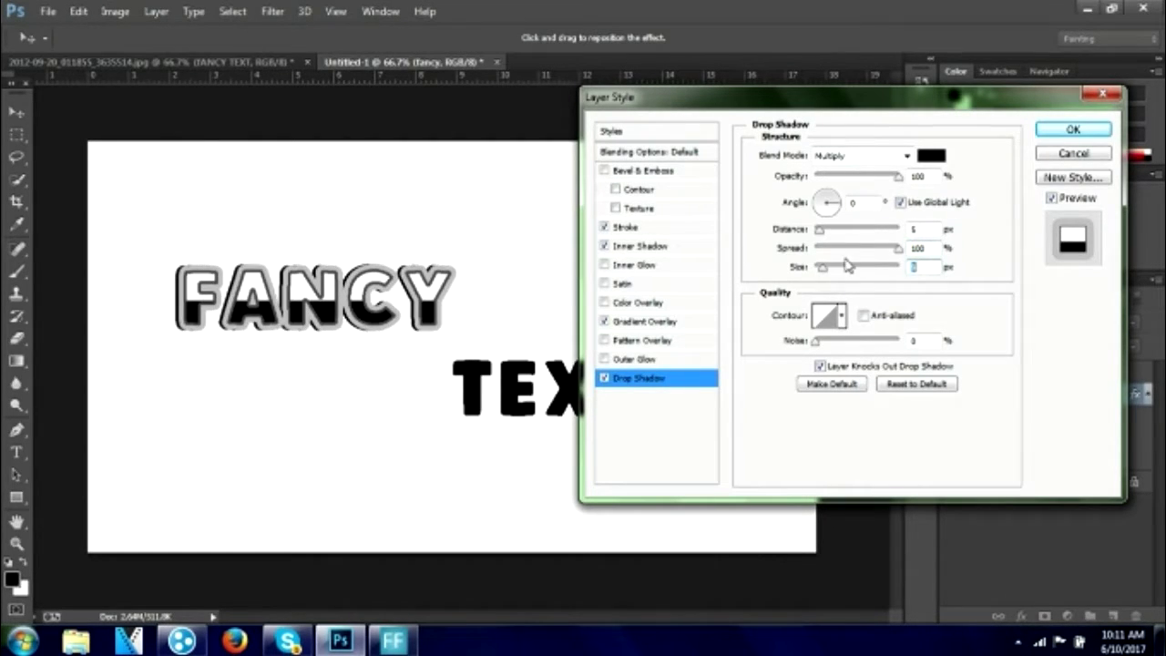
click(931, 156)
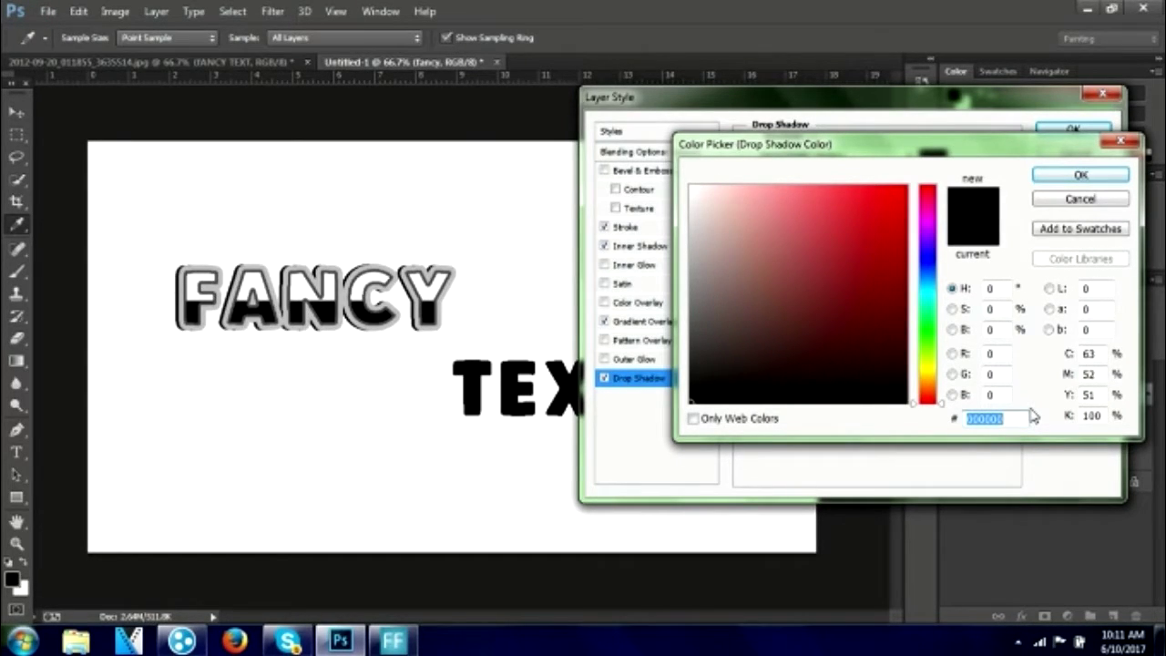
text(5d5d5d)
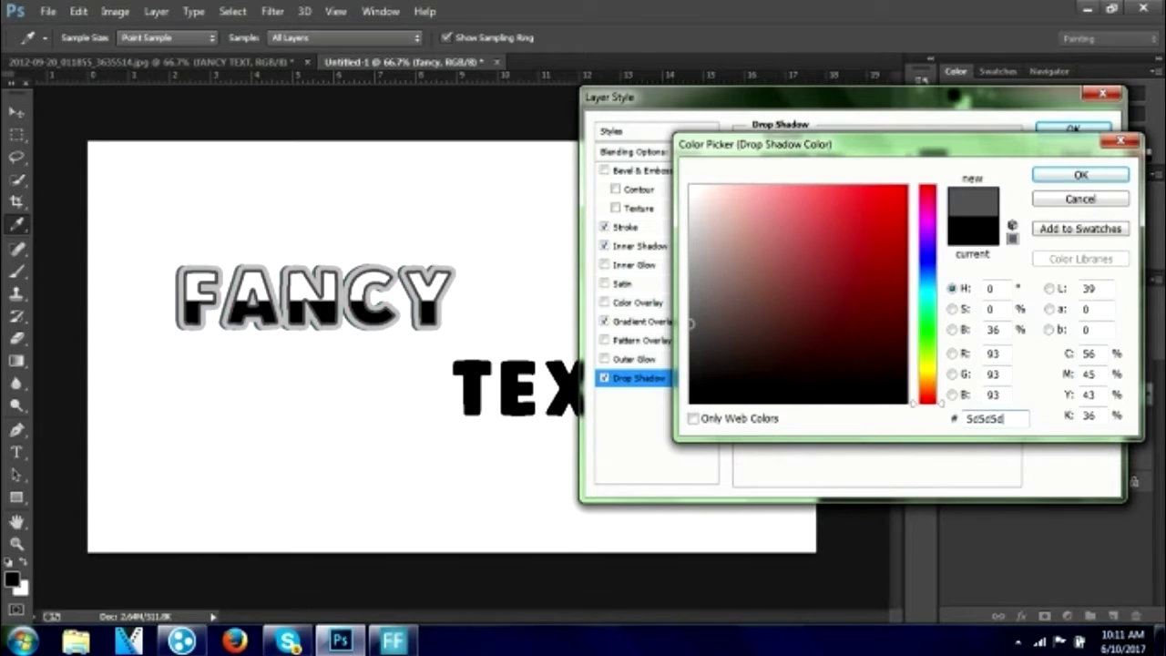
click(1065, 179)
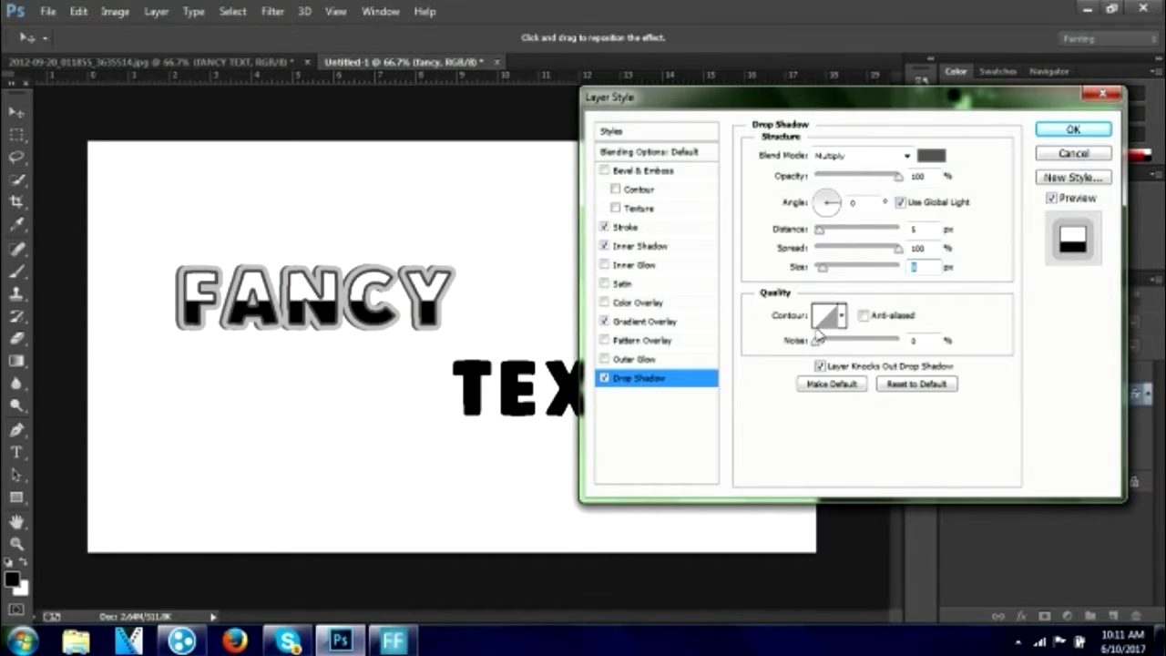
Set the drop shadow size to 14, keep Use Global Light, and apply the style.
drag(825, 276, 829, 278)
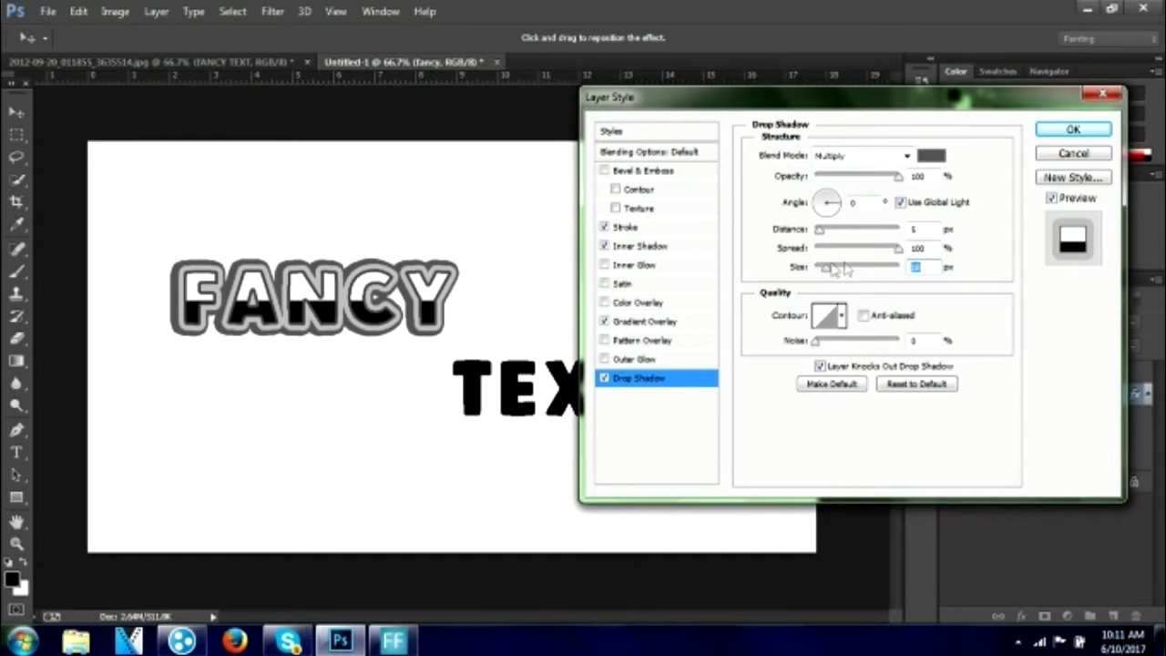
text(0)
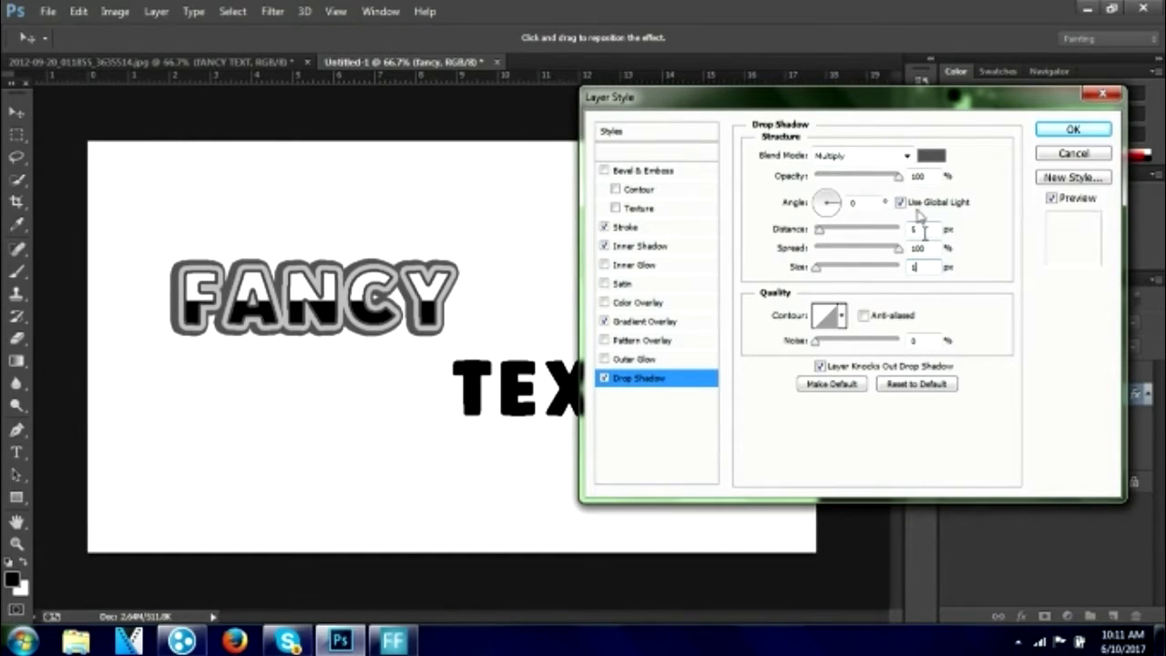
text(0)
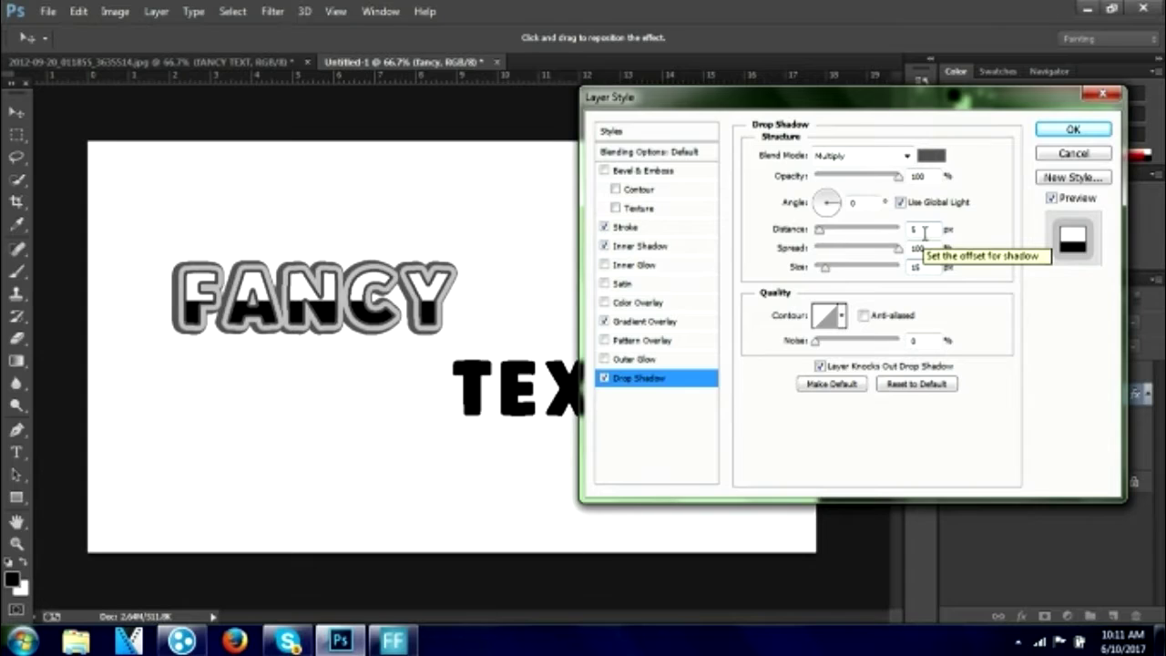
key(BackSpace)
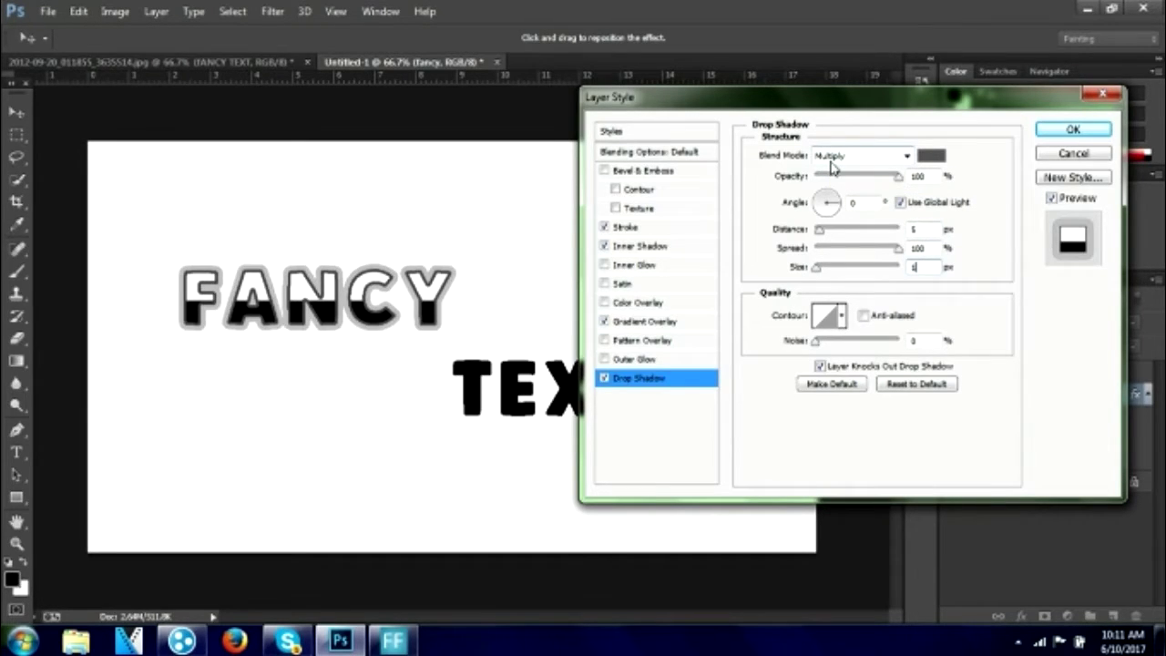
text(4)
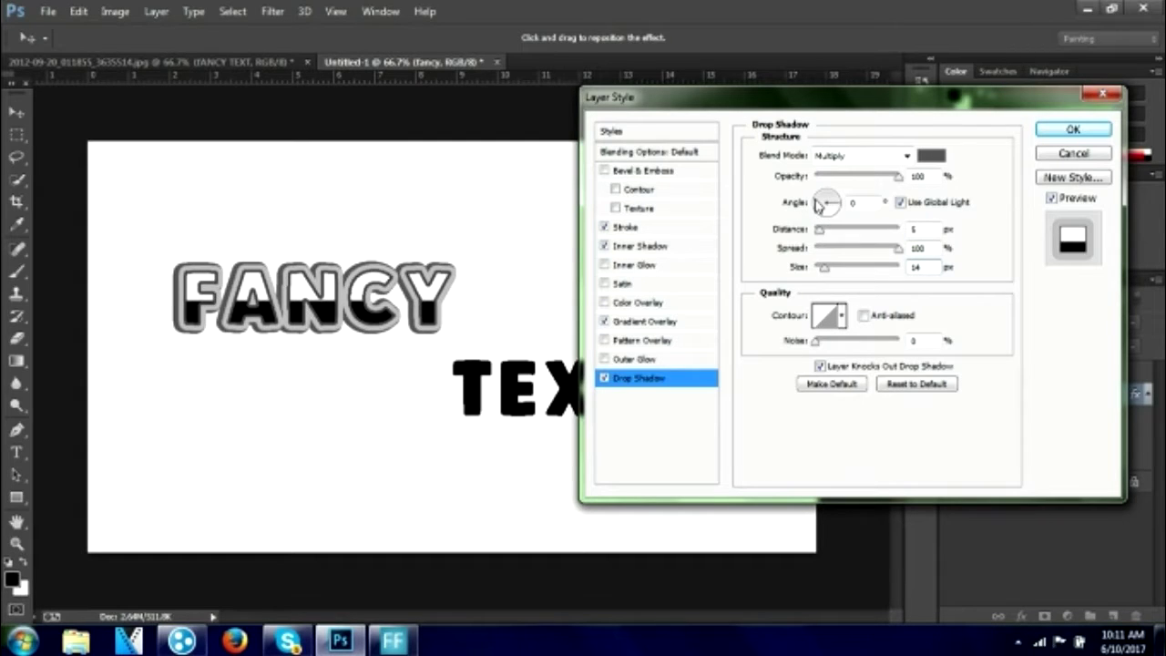
click(903, 203)
click(903, 203)
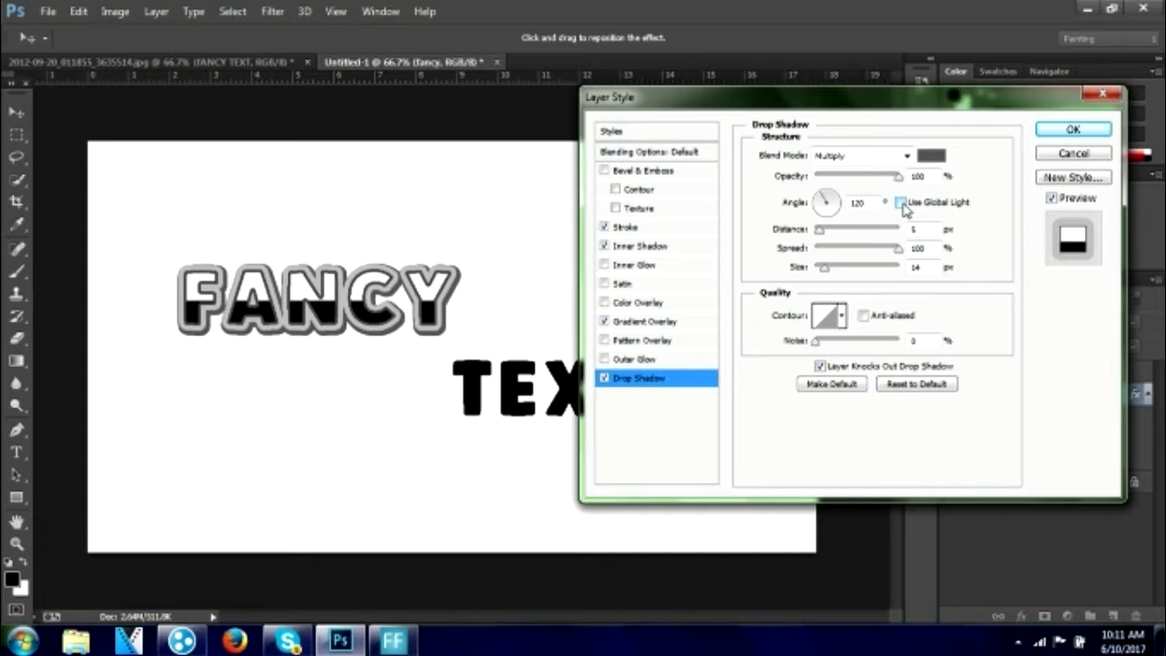
click(903, 205)
click(903, 203)
click(903, 203)
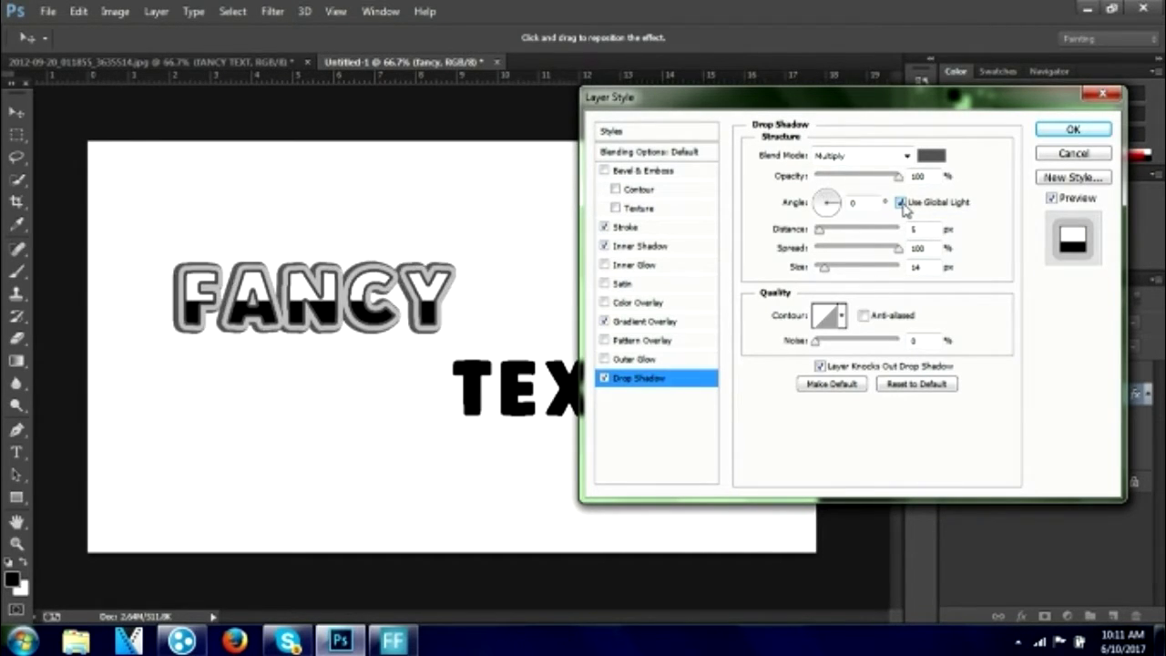
click(903, 203)
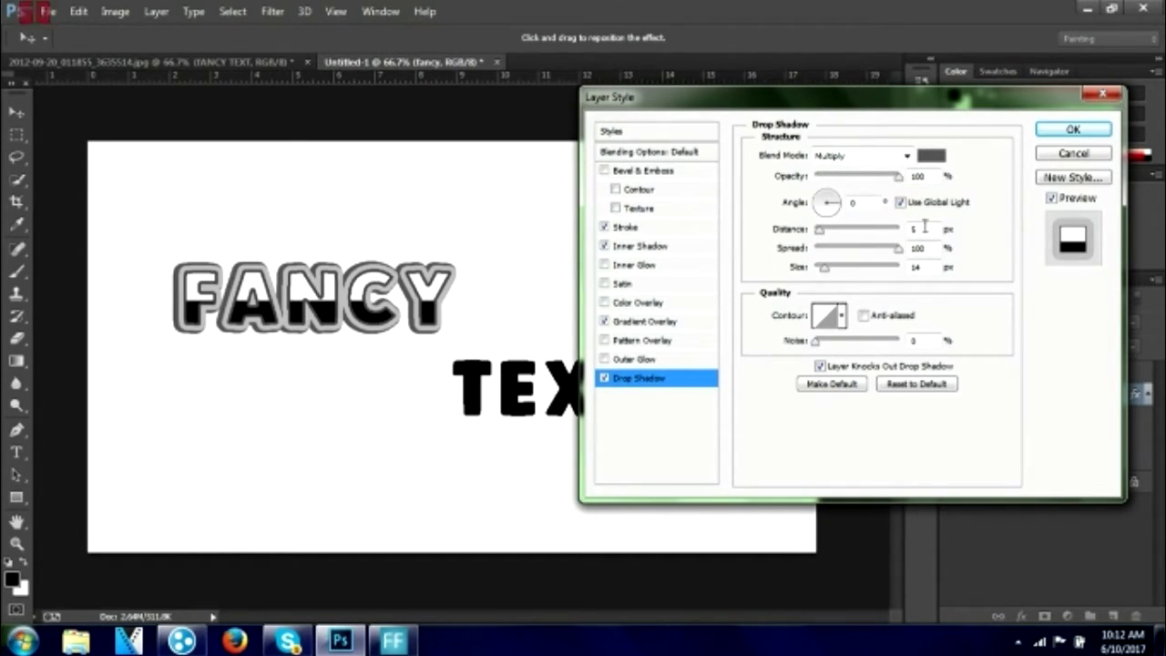
click(1072, 130)
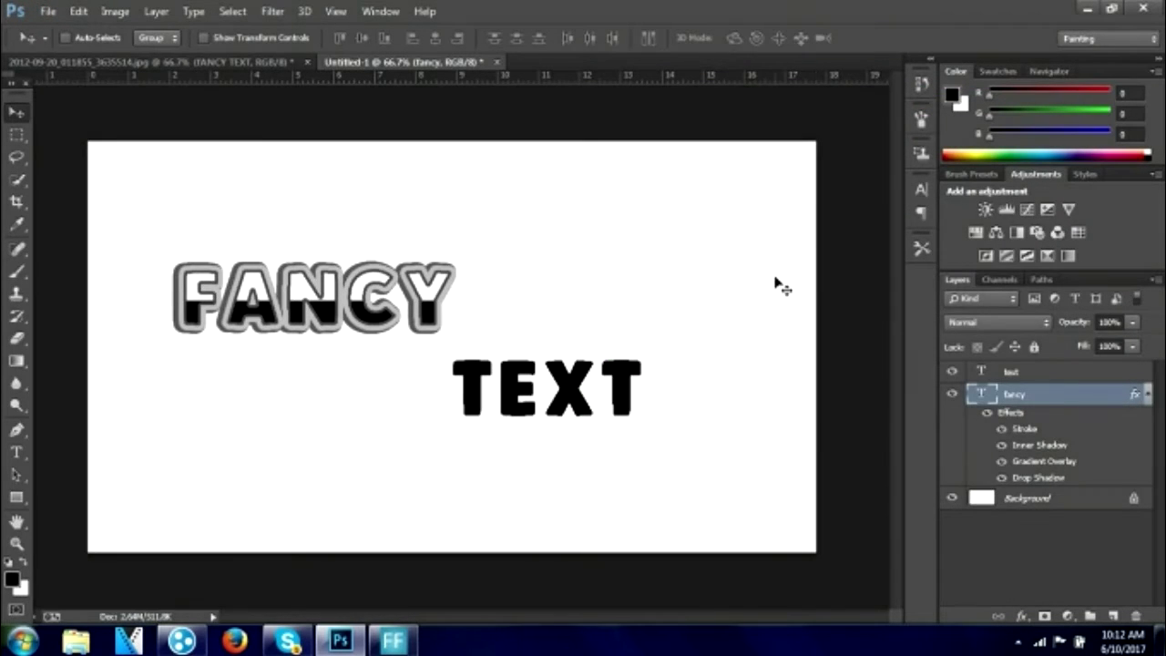
Delete the plain TEXT layer and move a duplicate of FANCY down and right.
click(995, 375)
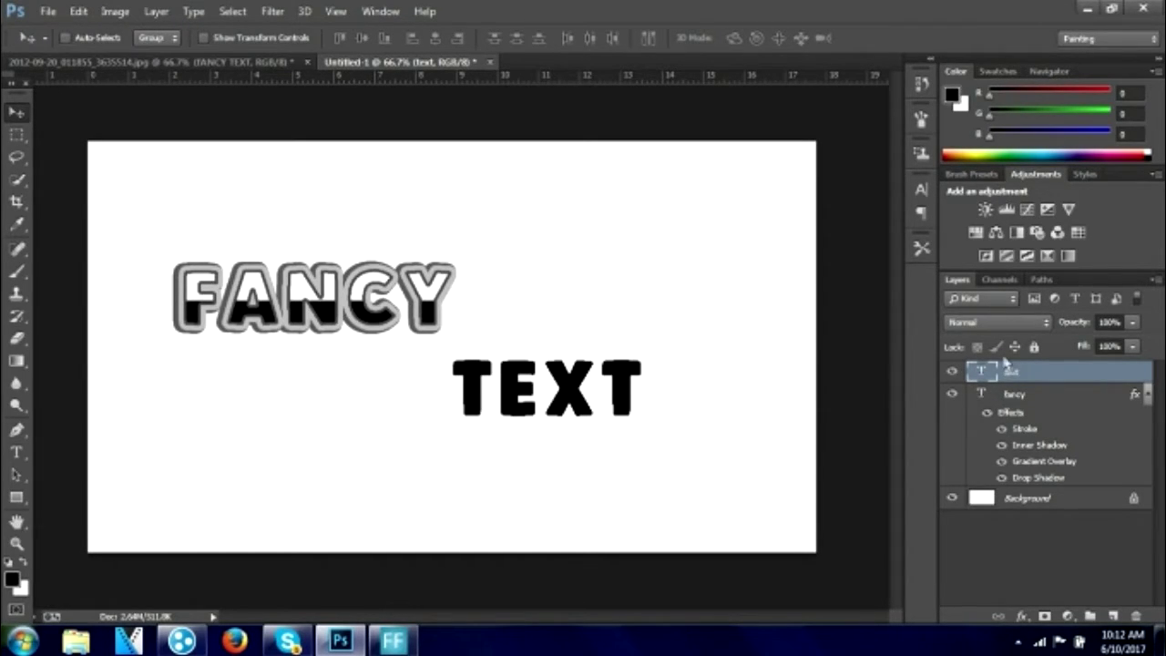
key(Delete)
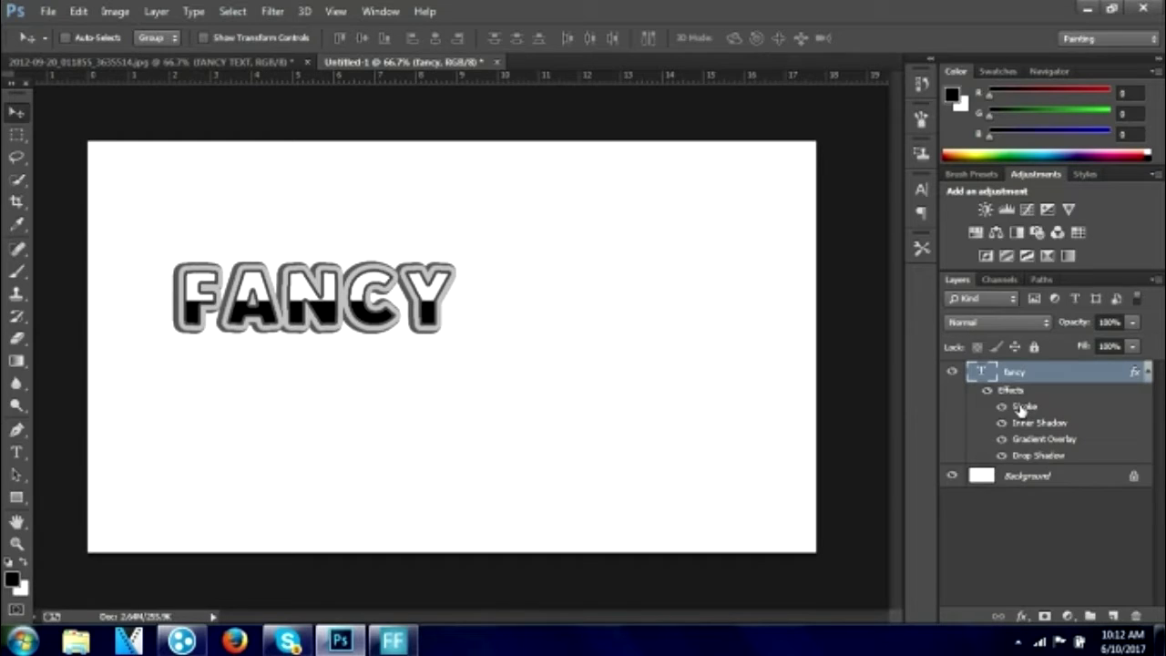
key(ctrl+j)
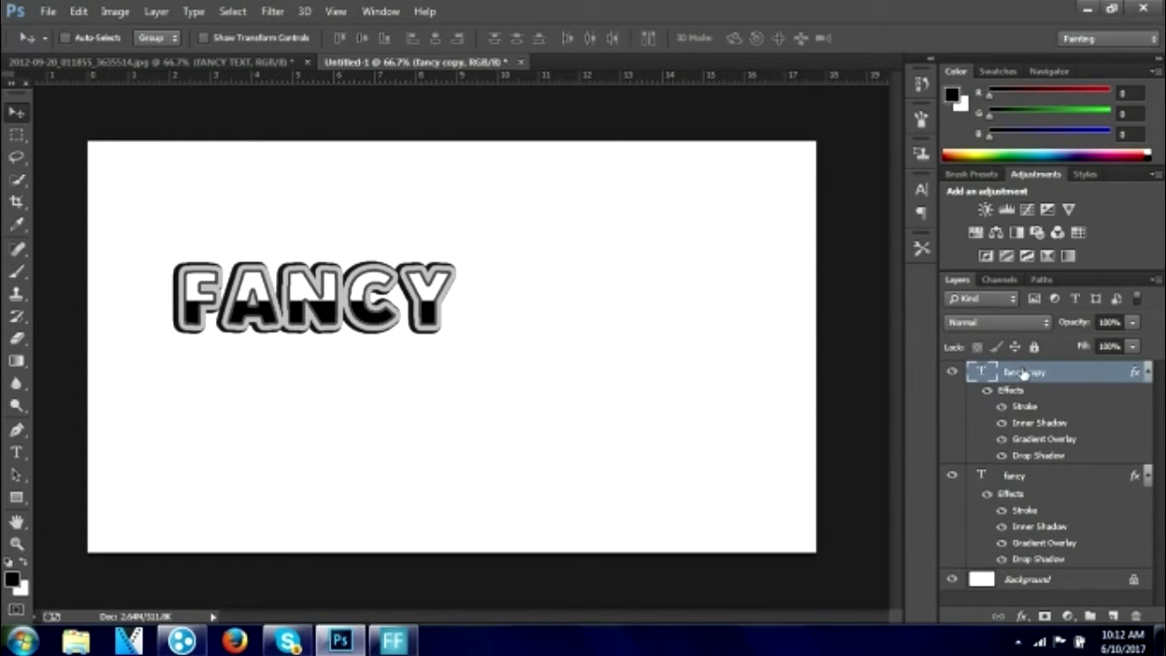
right_click(1023, 373)
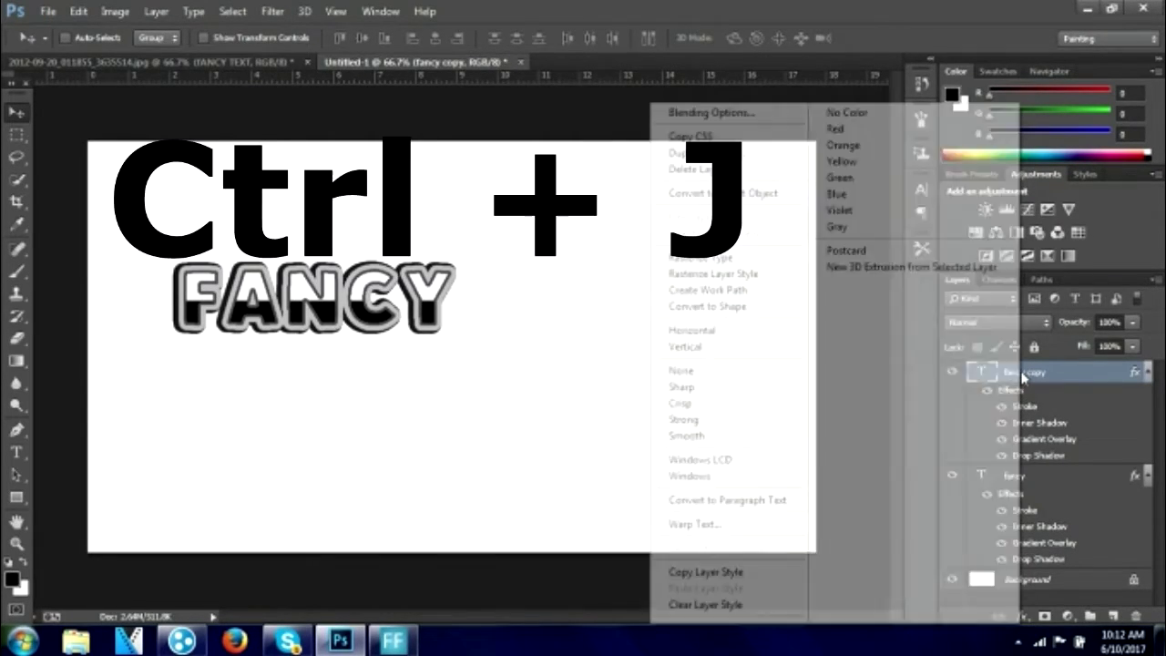
key(Escape)
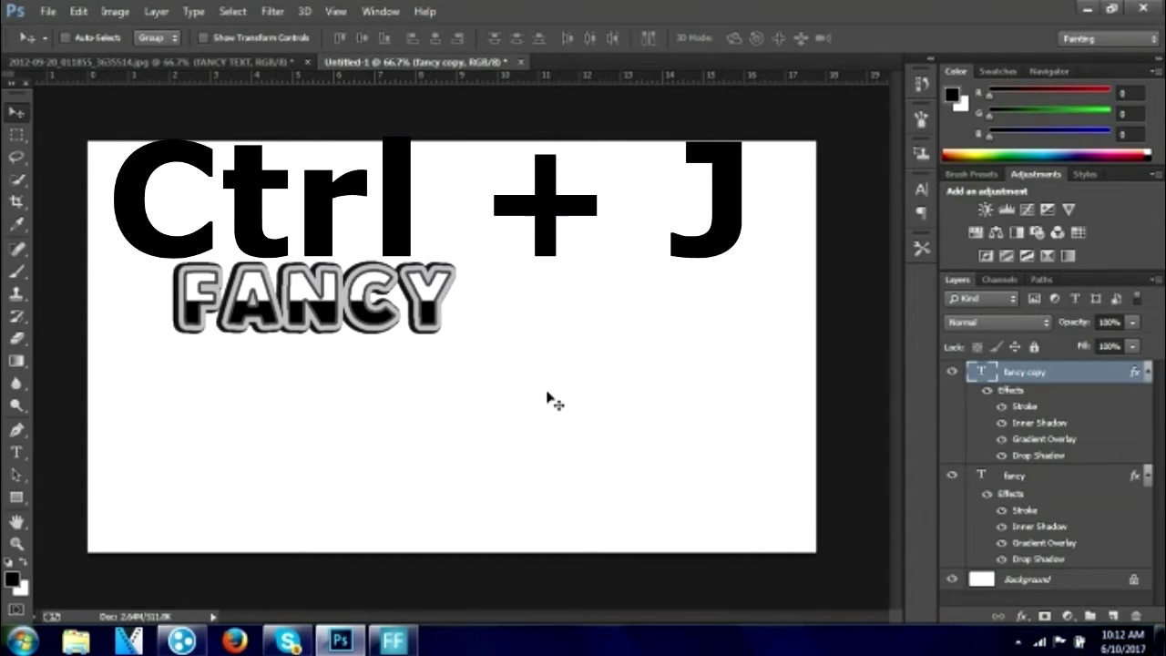
mouse_move(554, 370)
mouse_down()
mouse_move(770, 436)
mouse_move(722, 462)
mouse_up()
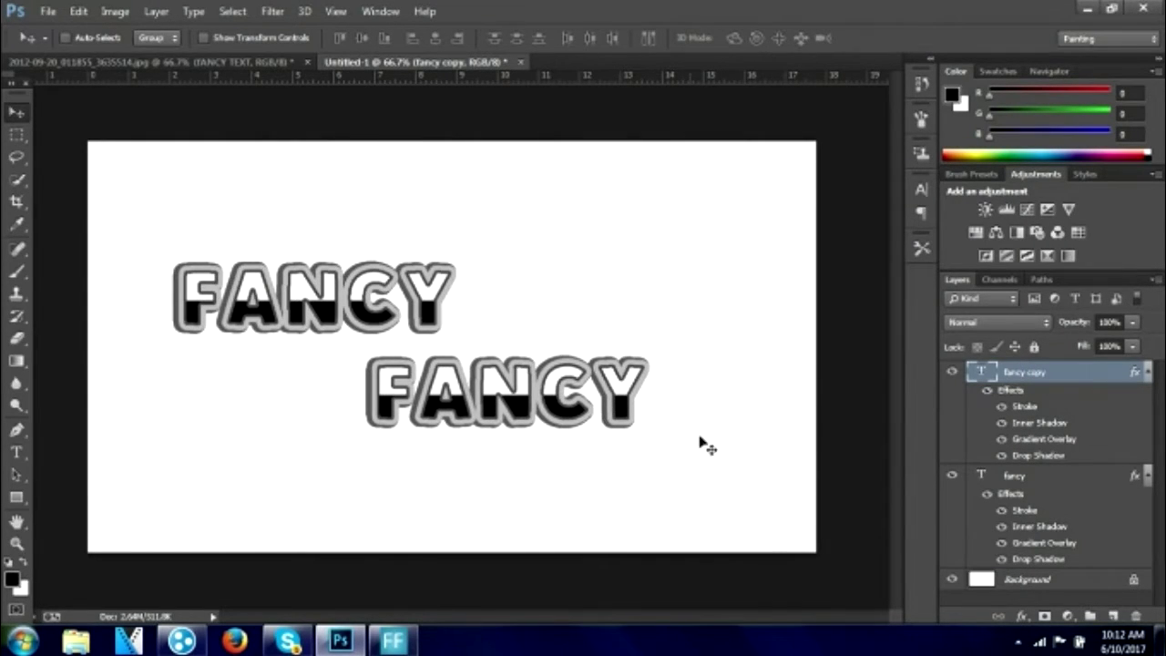
key(t)
click(539, 392)
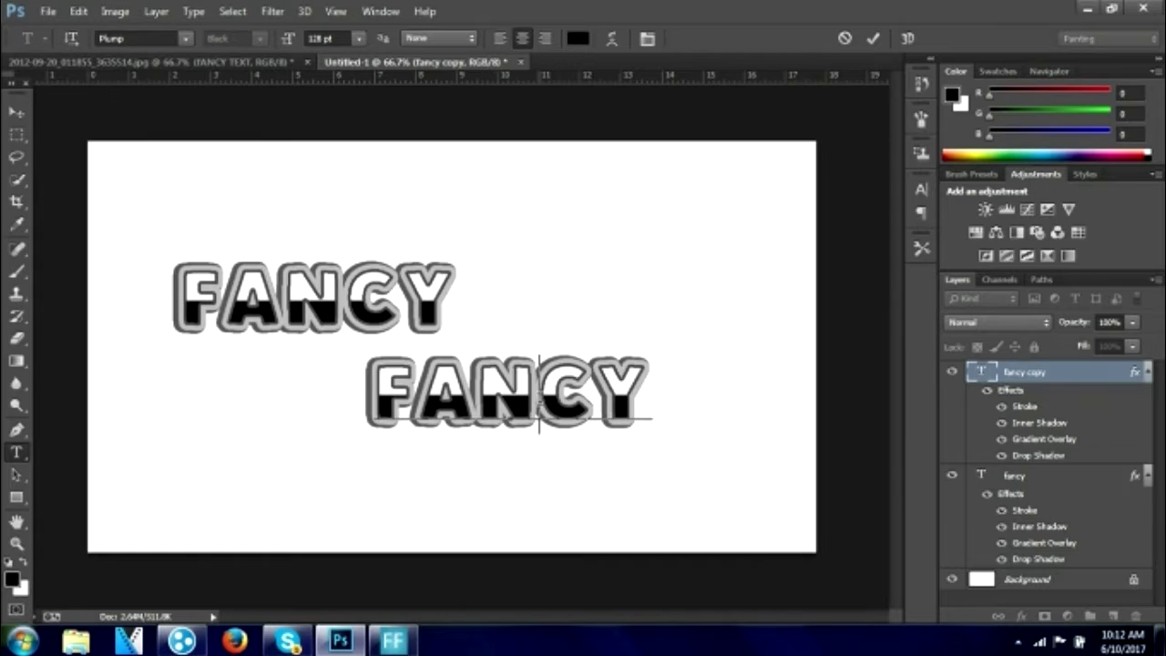
Replace the duplicate layer's wording with TEXT and commit it.
key(ctrl+a)
key(BackSpace)
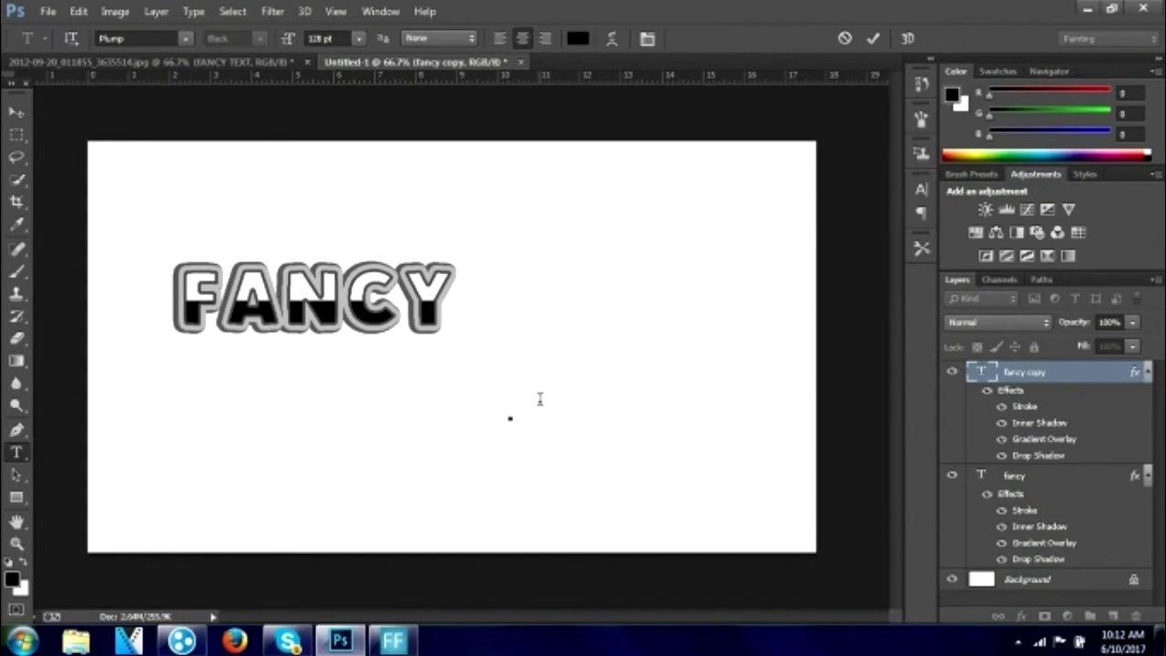
text(TEX)
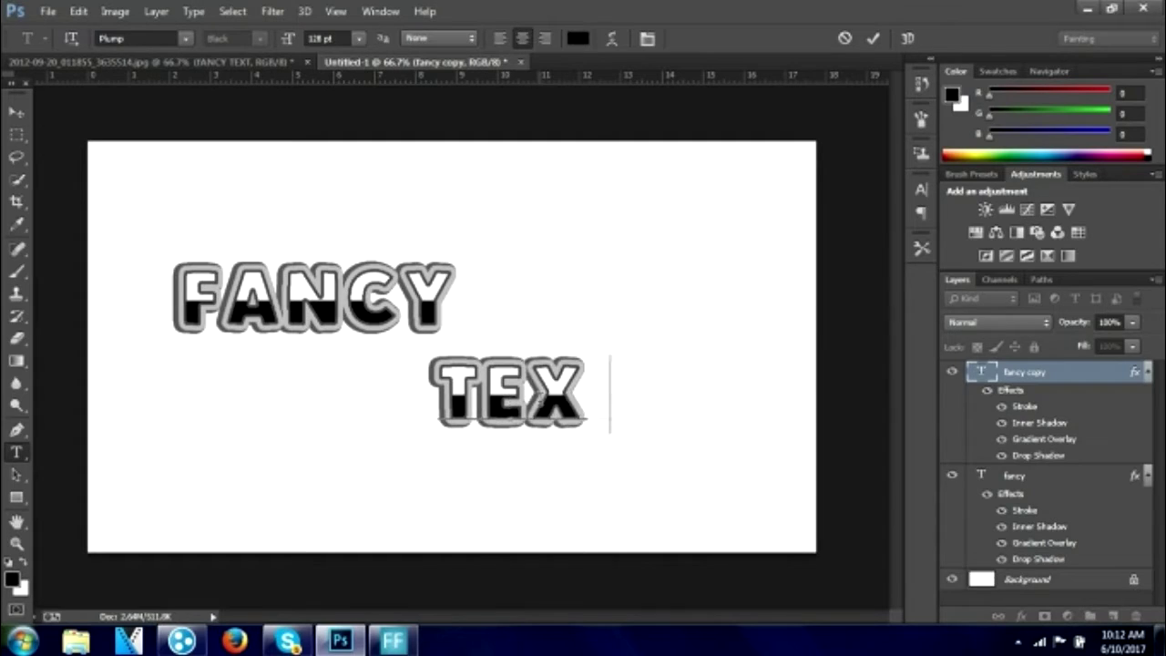
text(T)
key(ctrl+Return)
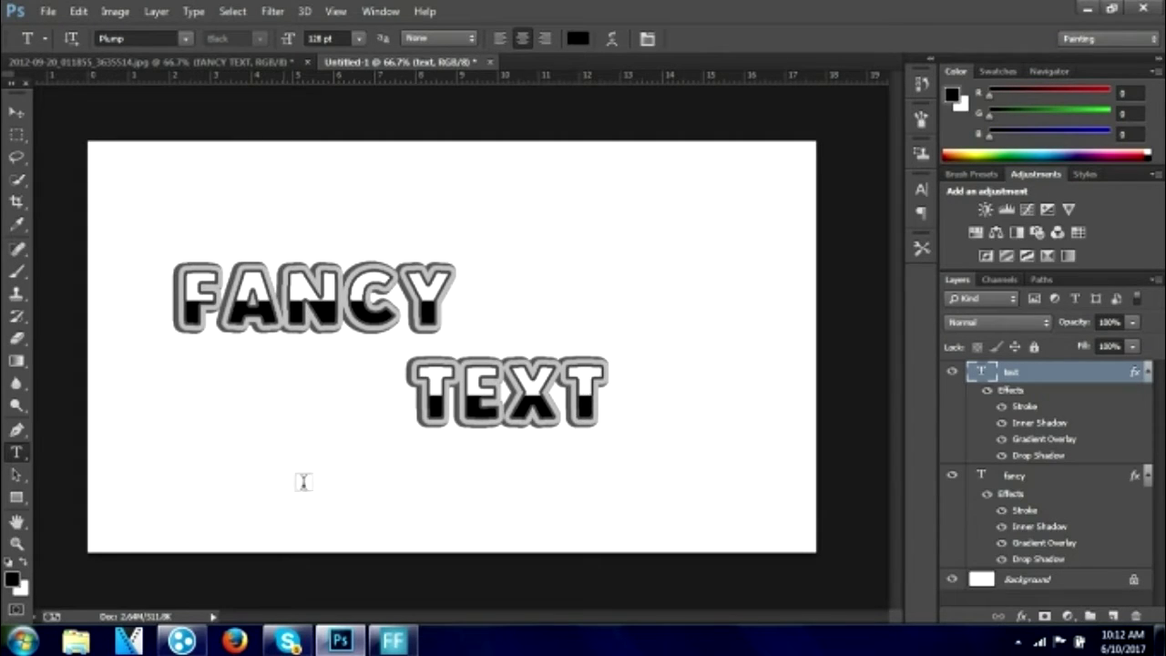
mouse_move(182, 640)
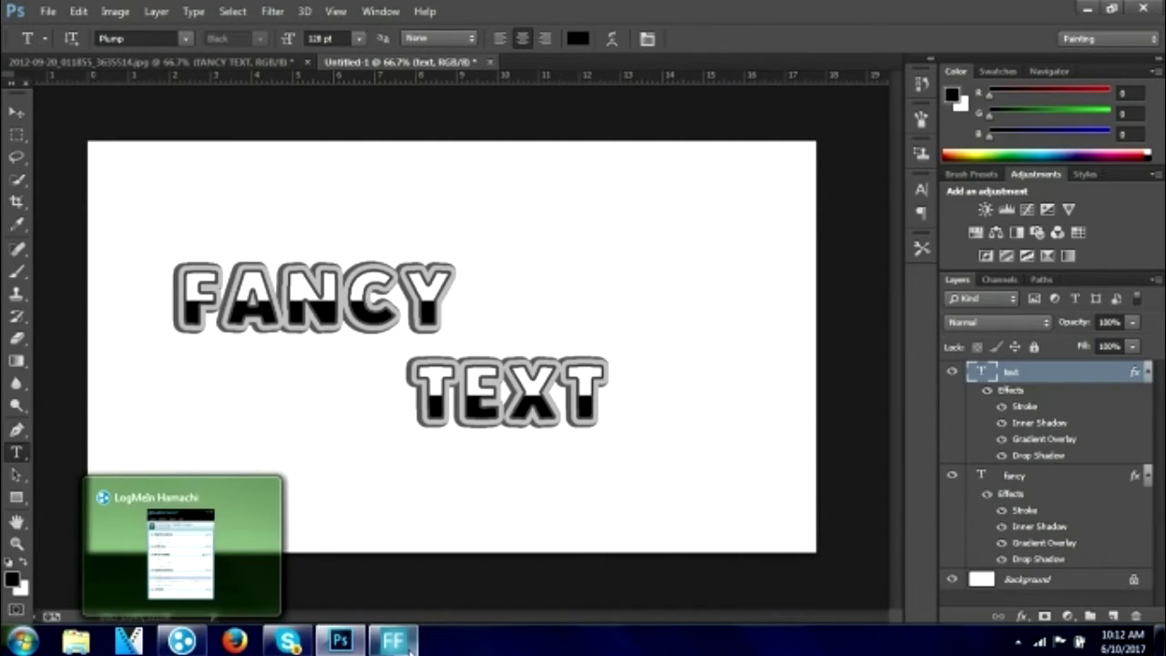
Bring the FFsplit recorder window to the front over Photoshop from the taskbar.
click(392, 641)
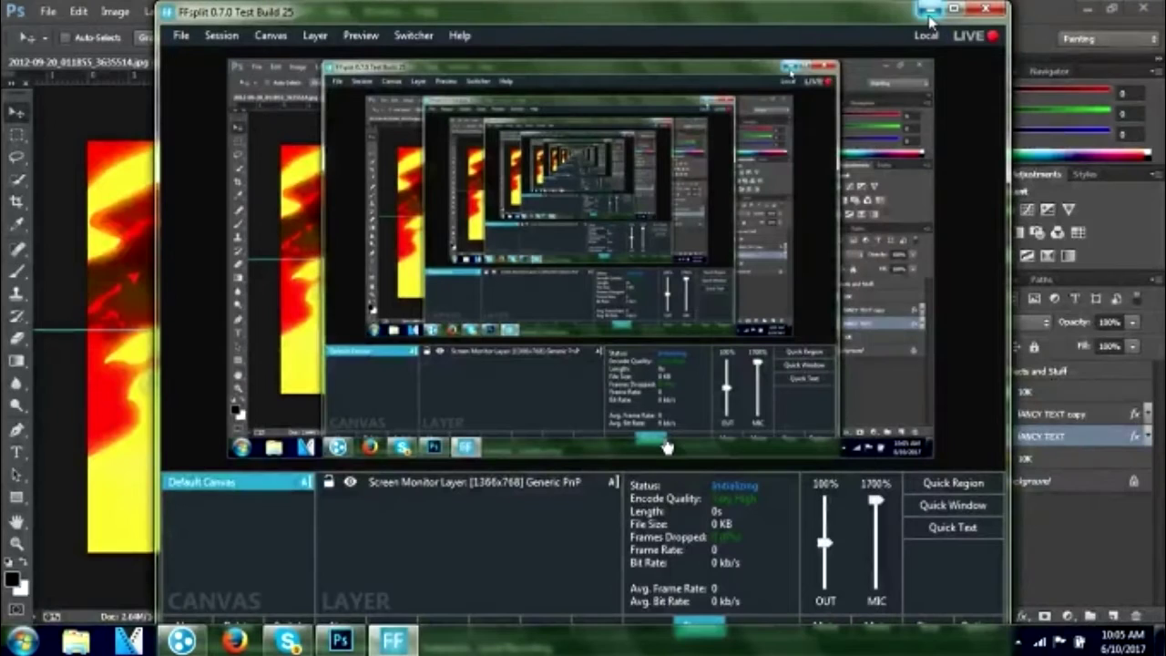
Minimise FFsplit to reveal the finished FANCY TEXT artwork on the fiery background.
click(927, 11)
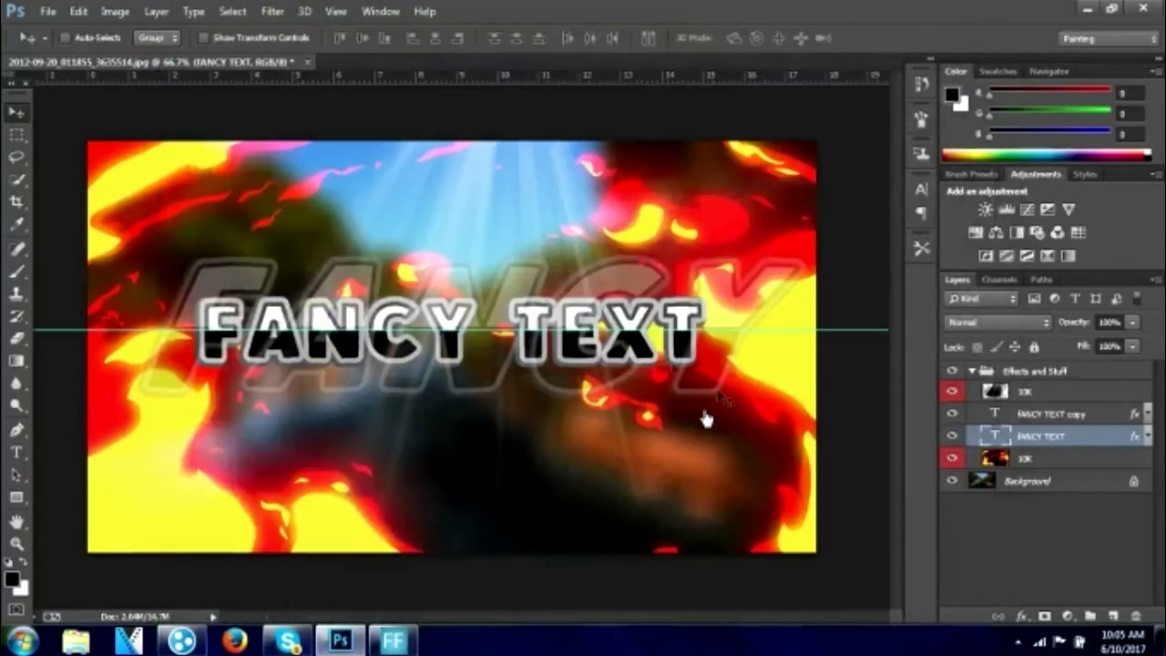